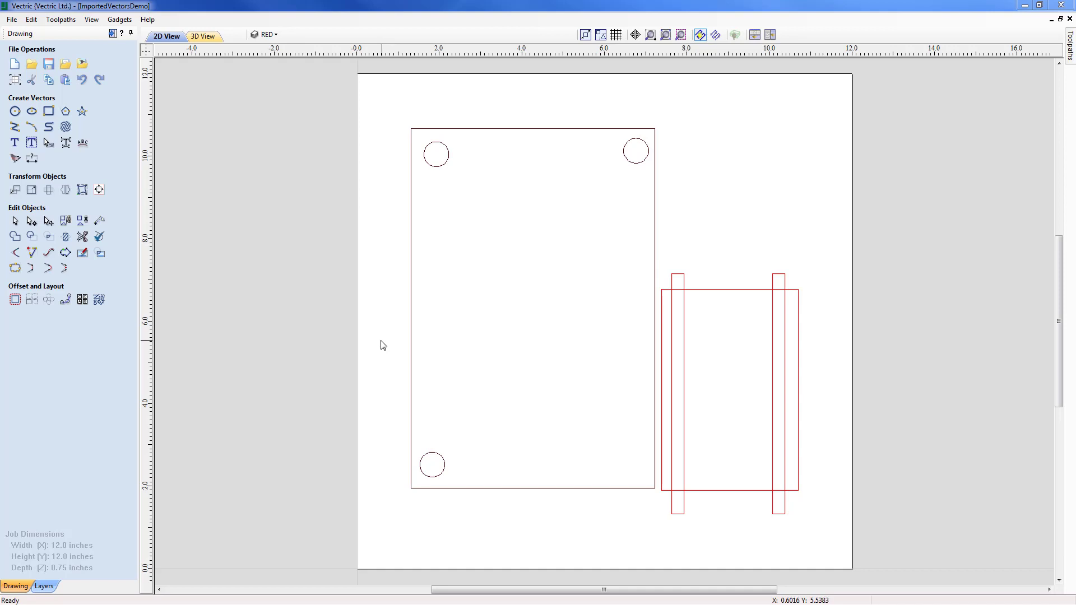
# - Open ImportedVectorsDemo.dxf as a new job, discarding the unsaved changes to the current one
pyautogui.click(32, 65)
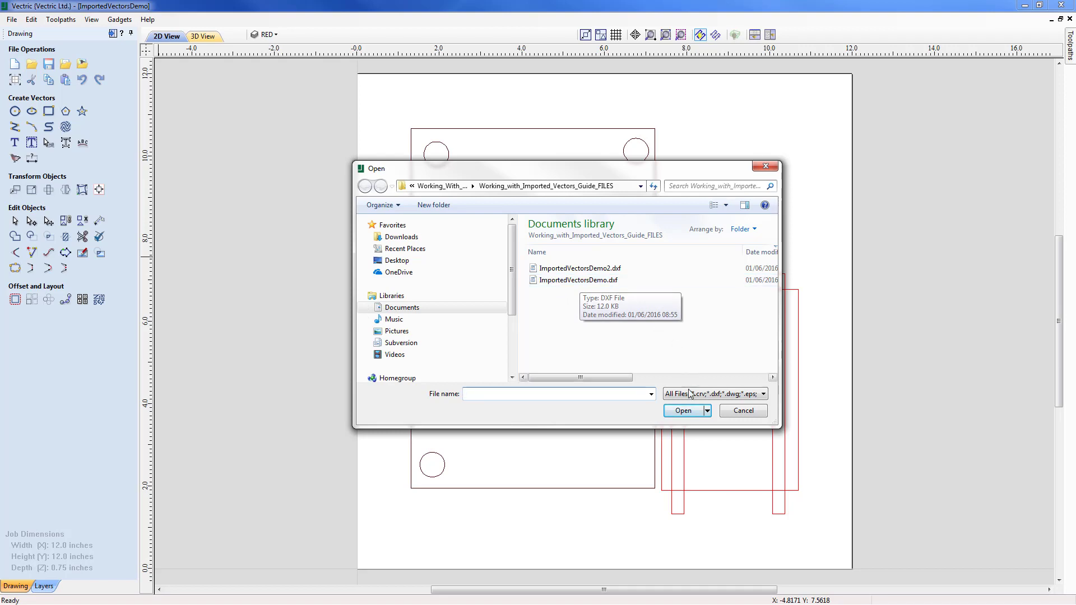
pyautogui.click(725, 396)
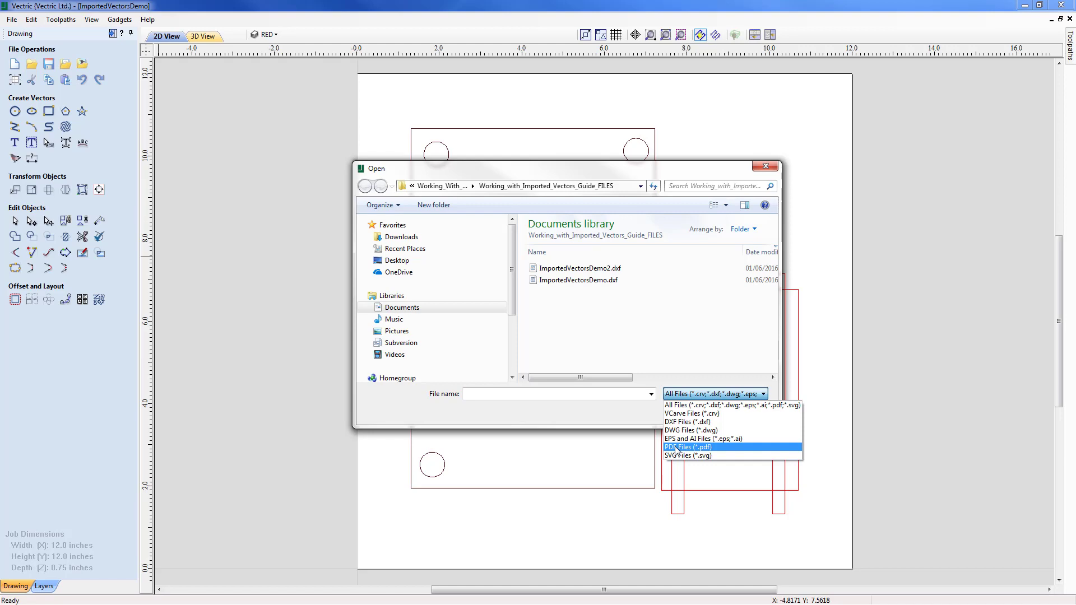
pyautogui.click(575, 286)
pyautogui.click(573, 285)
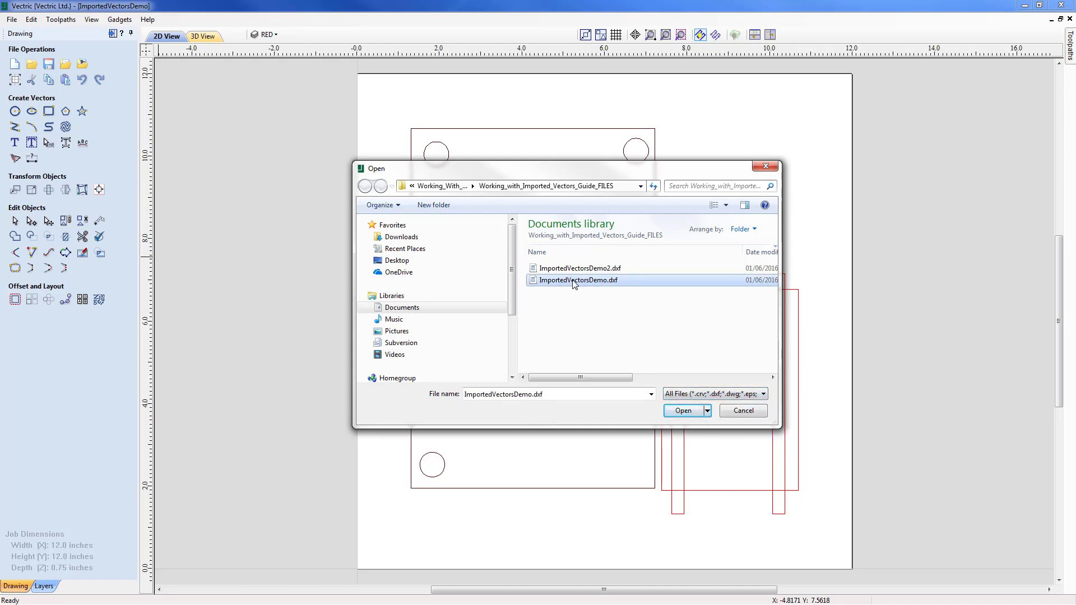
pyautogui.click(696, 412)
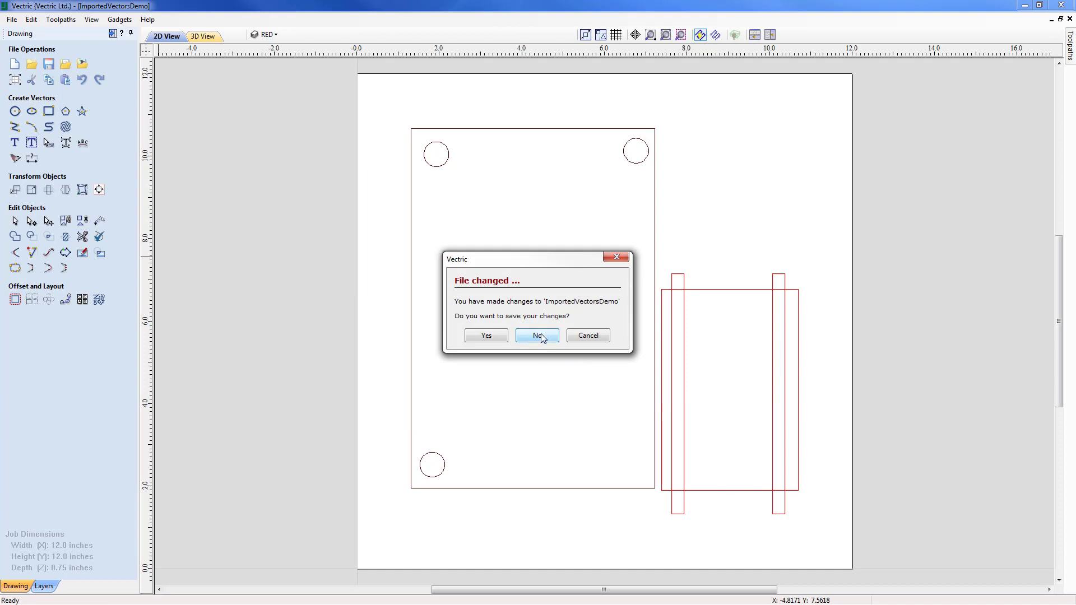
pyautogui.click(542, 336)
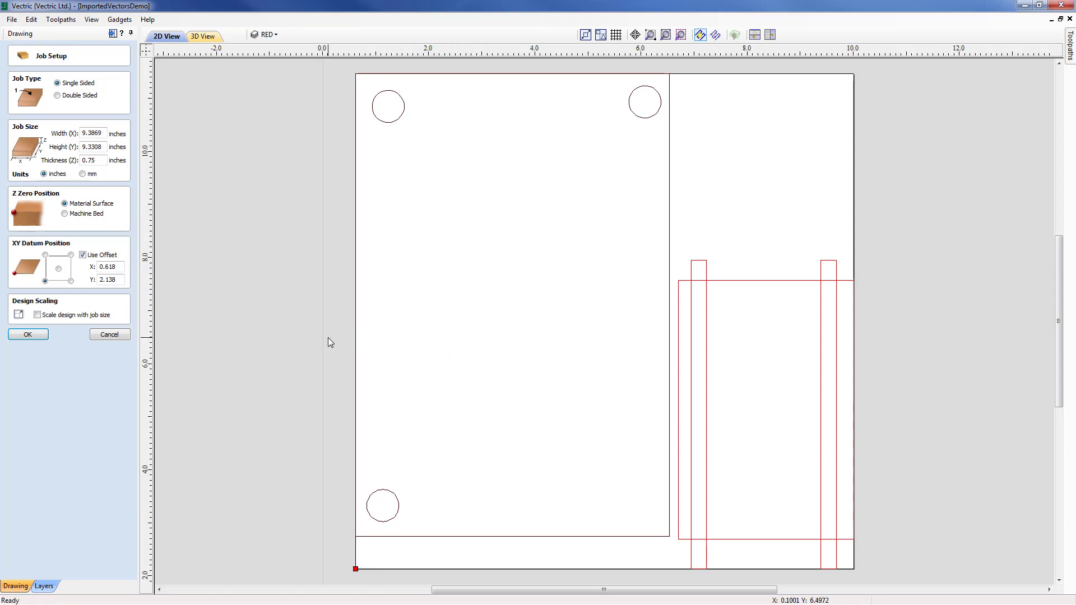
# - Turn off the XY datum offset in the job setup so the origin sits on the job's lower-left corner
pyautogui.scroll(-2, 328, 338)
pyautogui.moveTo(337, 365); pyautogui.dragTo(401, 303, button='middle')
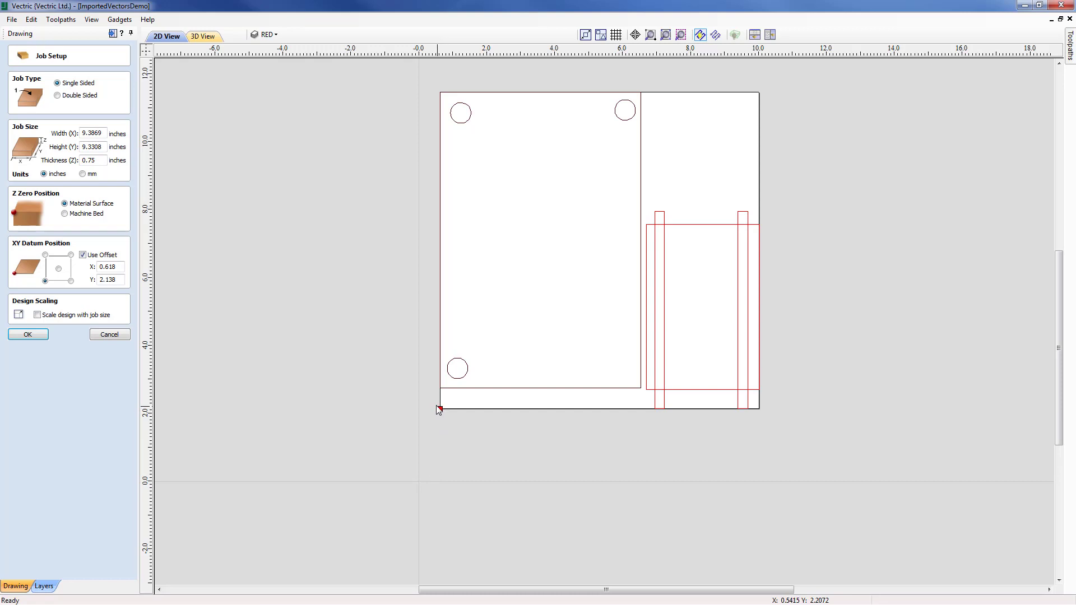
pyautogui.click(84, 256)
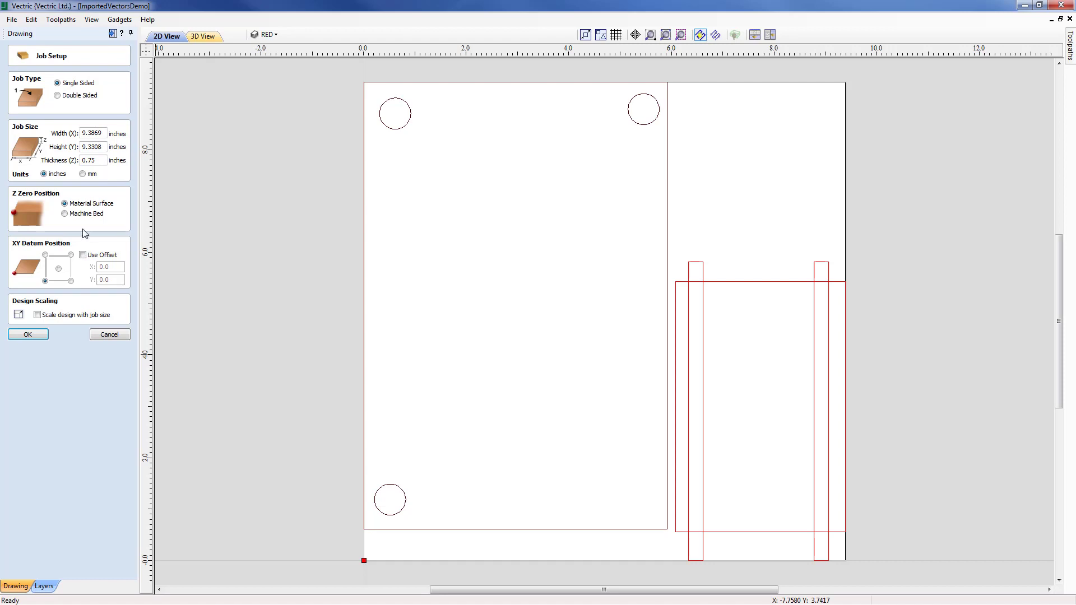
# - Set the job width and height to 10 inches each
pyautogui.doubleClick(103, 133)
pyautogui.write('10')
pyautogui.doubleClick(102, 145)
pyautogui.write('10')
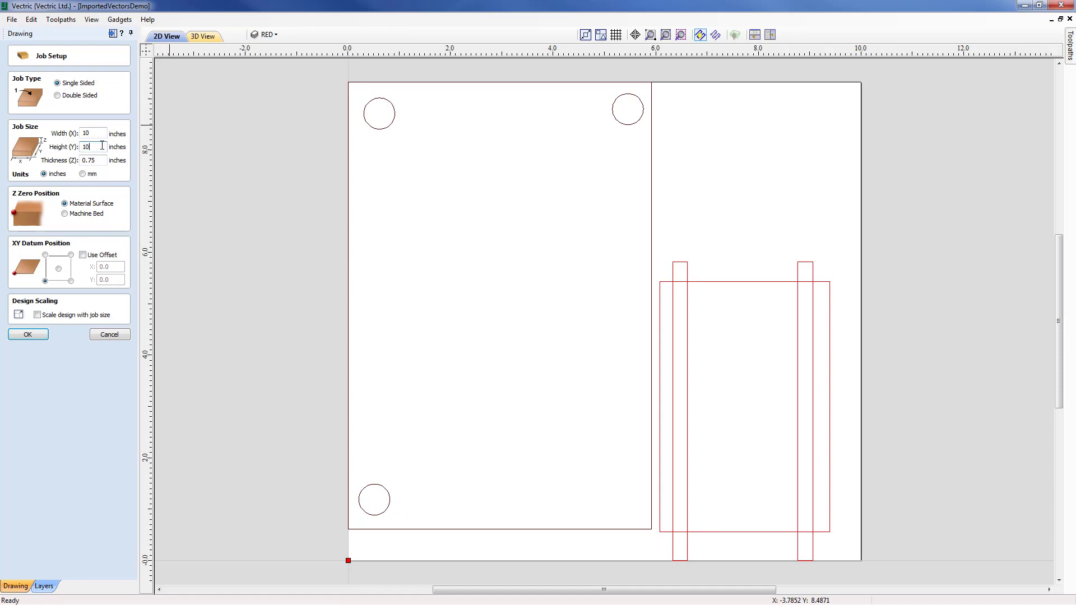
pyautogui.press('Return')
pyautogui.click(104, 161)
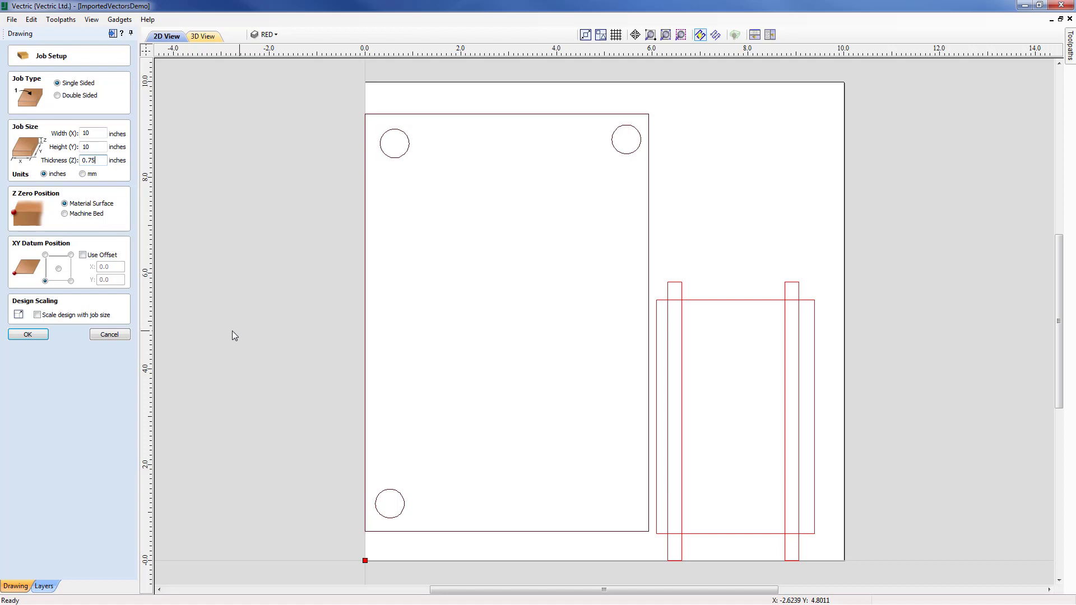
# - Place the XY datum at the job's centre, set the width and height to 12 inches, and accept the job setup
pyautogui.click(60, 271)
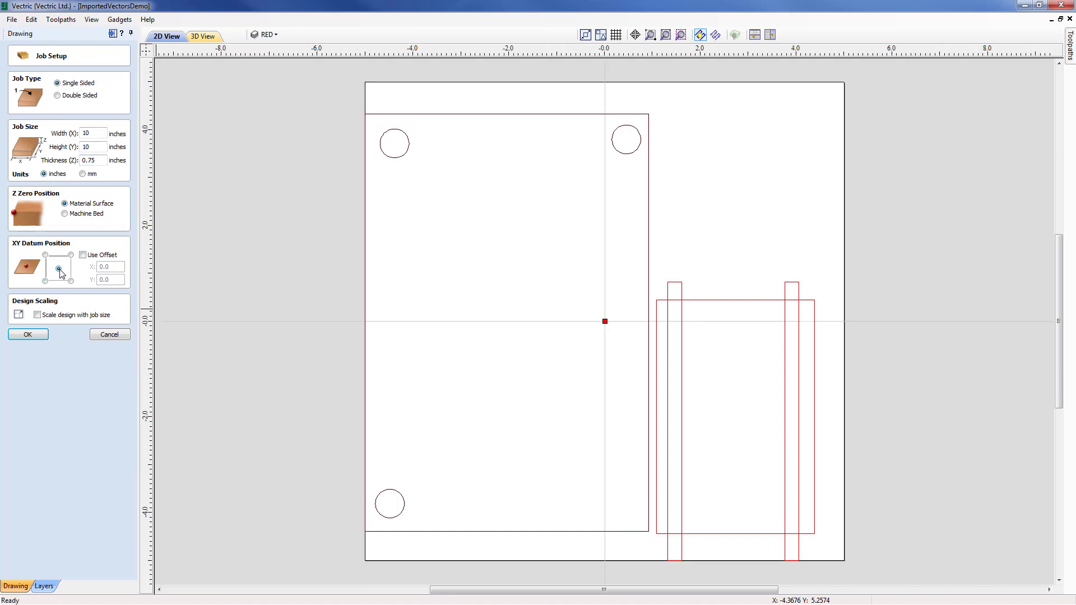
pyautogui.click(90, 135)
pyautogui.doubleClick(91, 136)
pyautogui.write('12')
pyautogui.doubleClick(92, 146)
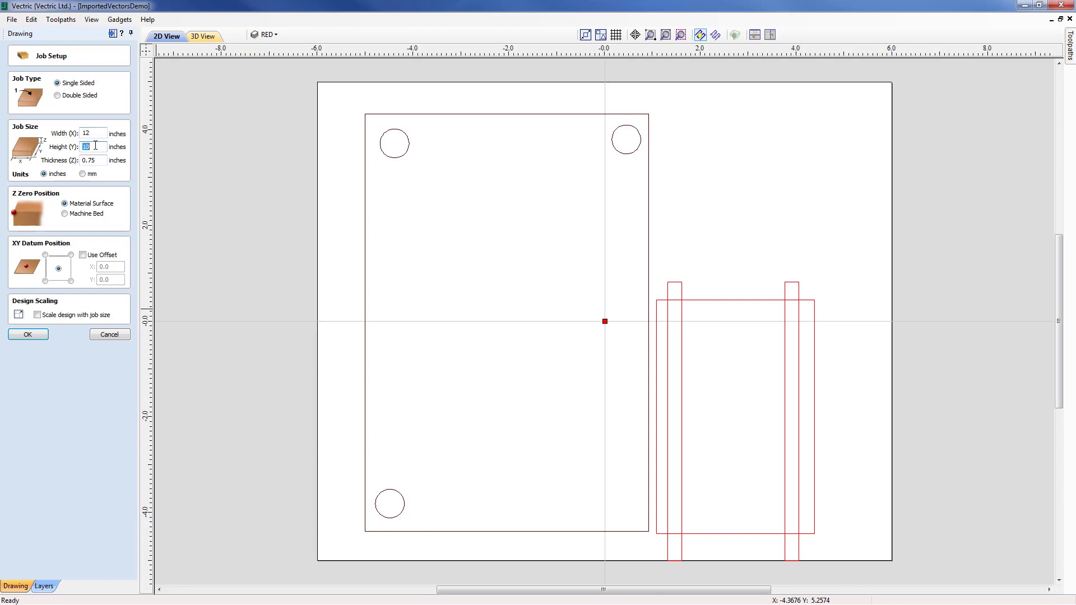
pyautogui.write('1')
pyautogui.click(43, 336)
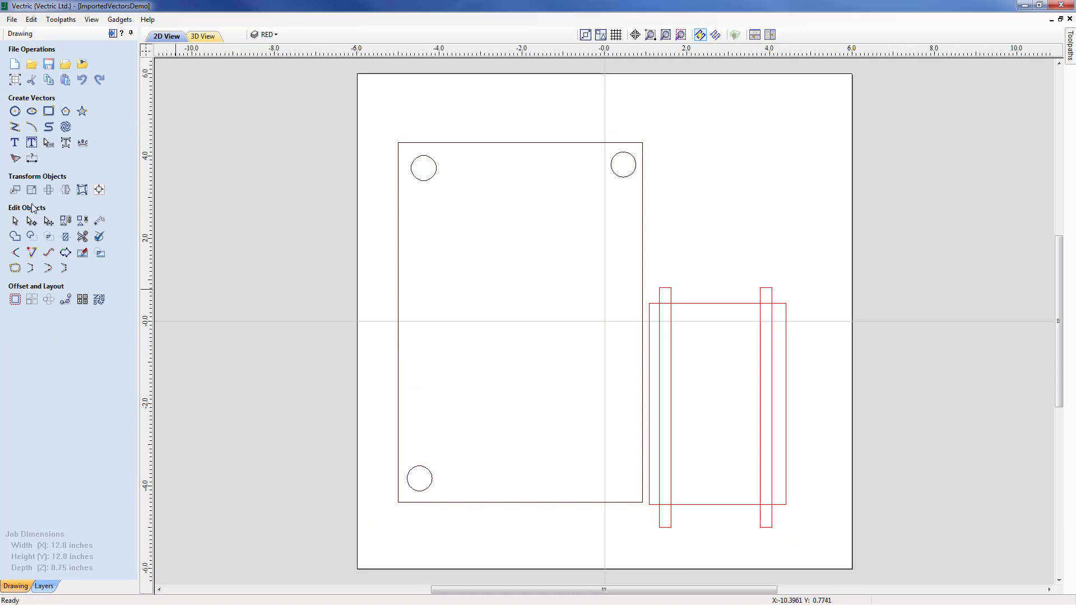
# - Reopen the job setup, move the XY datum to the lower-left corner and accept it
pyautogui.click(15, 80)
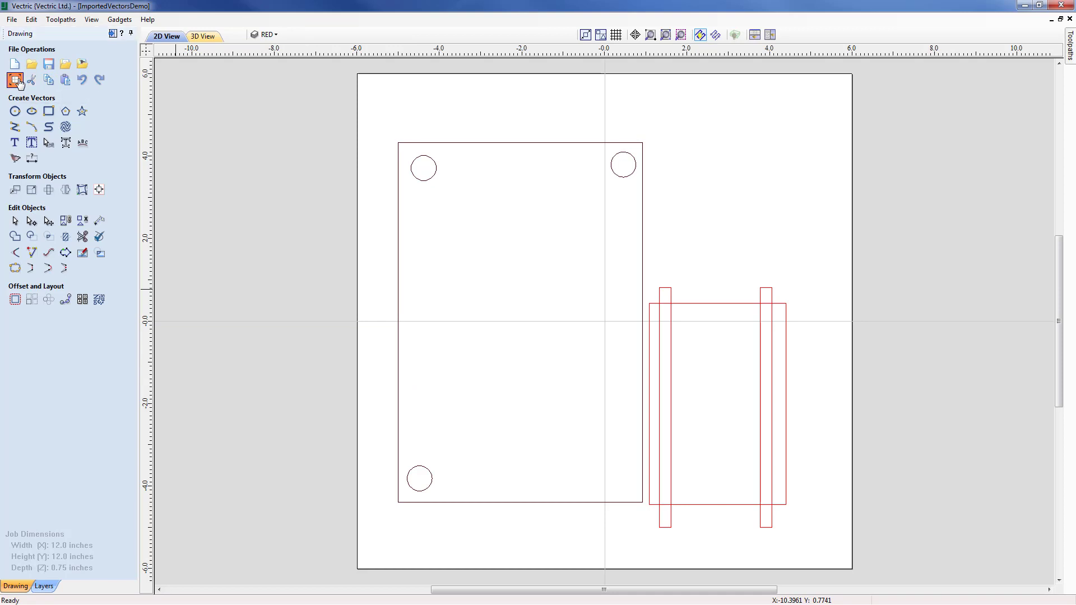
pyautogui.click(45, 281)
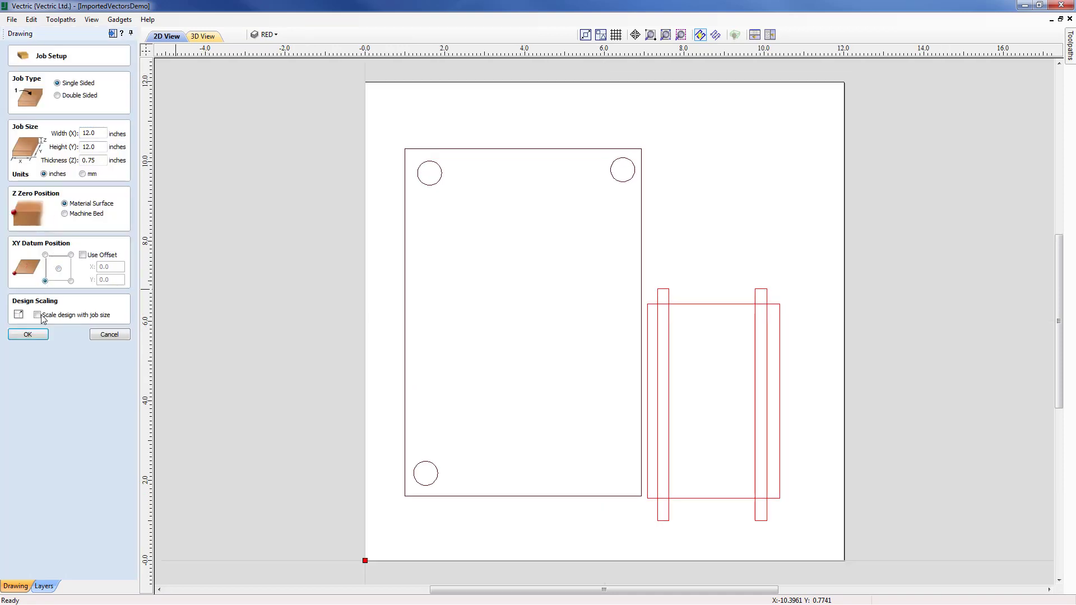
pyautogui.click(42, 334)
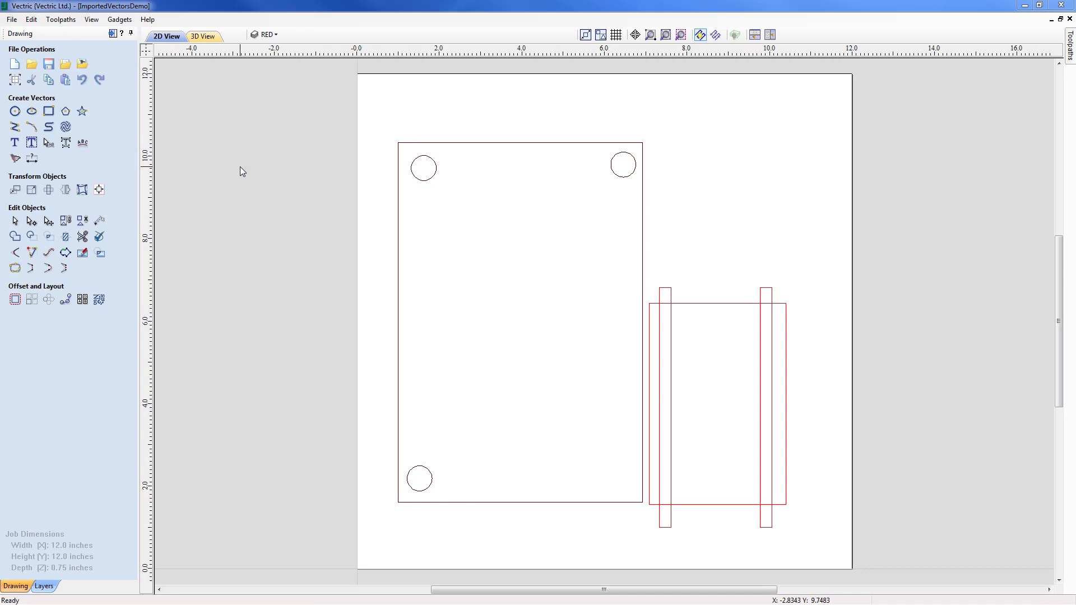
# - Check the layers' contents by hiding 0, DEFAULT and RED, and showing DEFAULT and RED again one by one
pyautogui.click(277, 36)
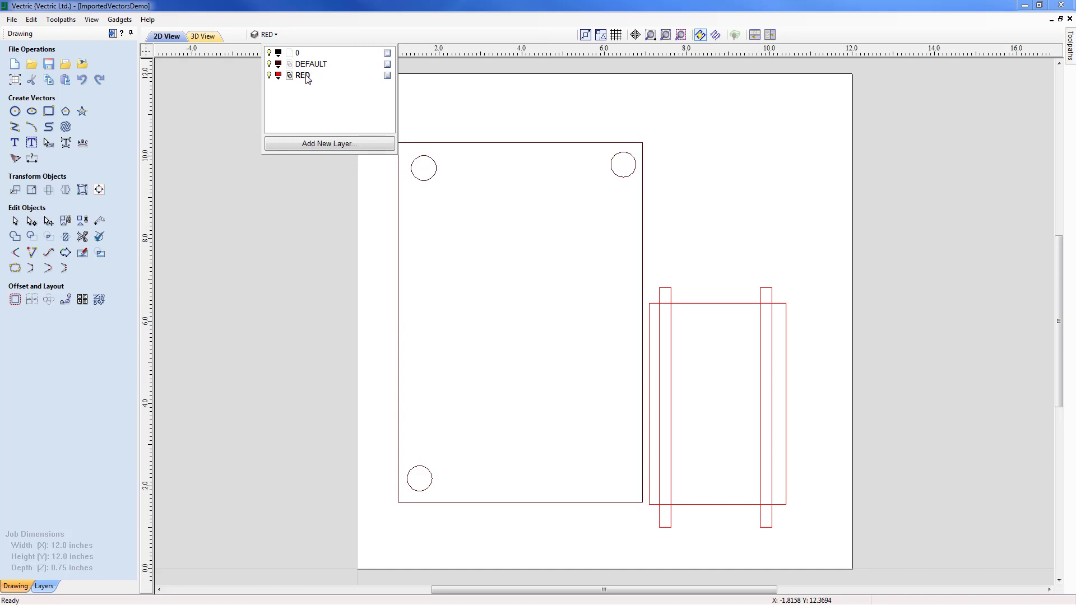
pyautogui.click(269, 53)
pyautogui.click(269, 64)
pyautogui.click(269, 75)
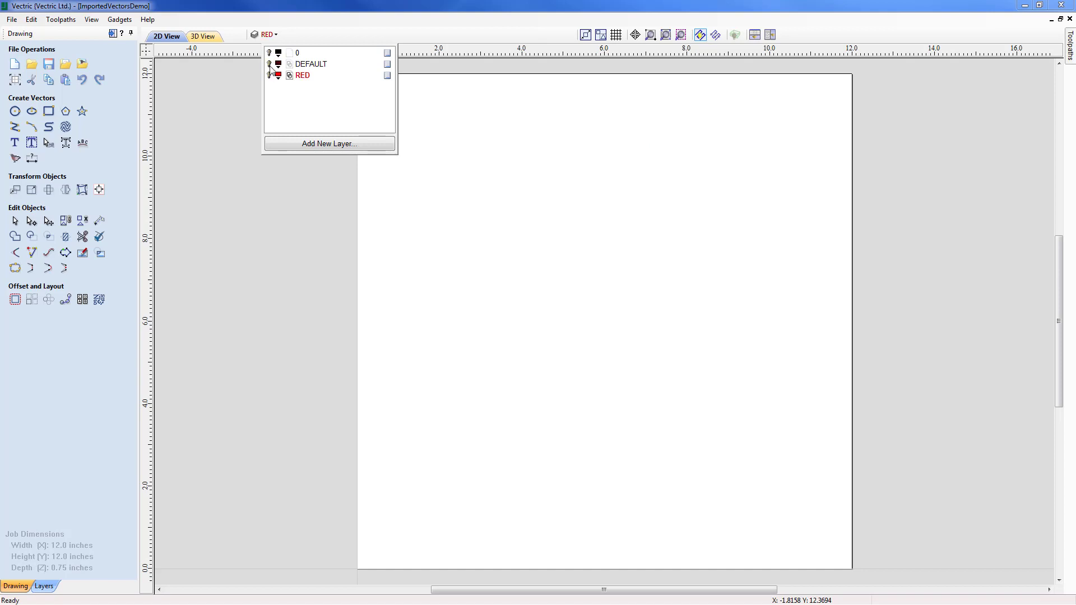
pyautogui.click(269, 65)
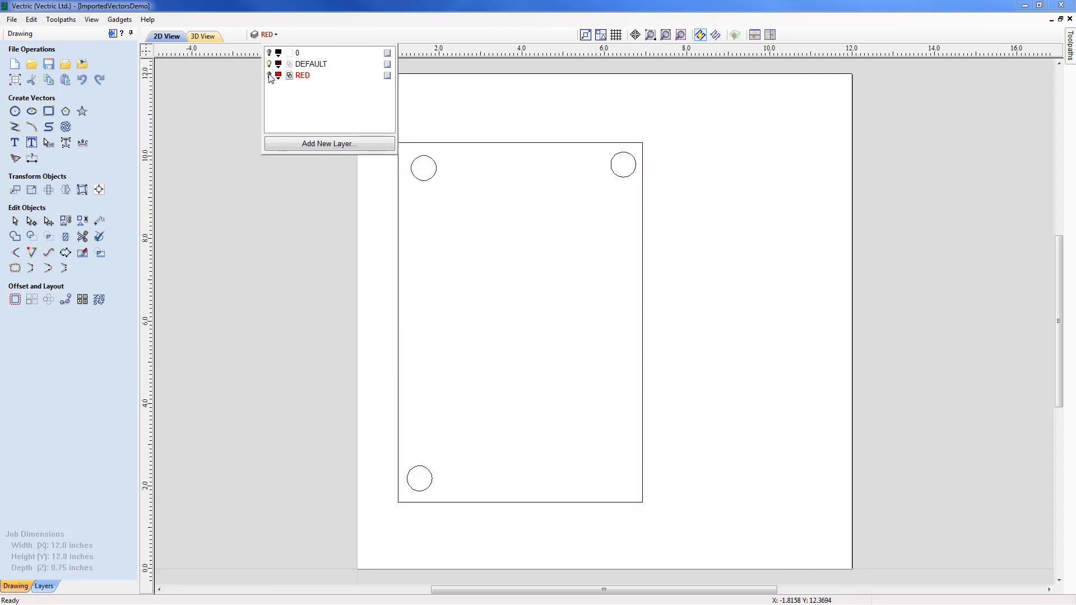
pyautogui.click(269, 75)
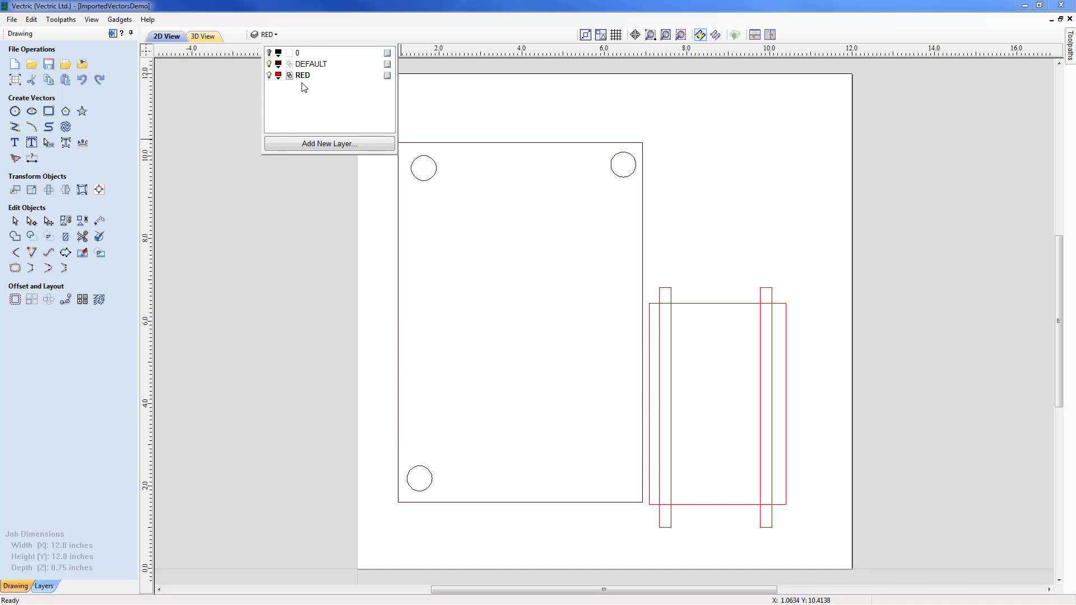
pyautogui.click(298, 203)
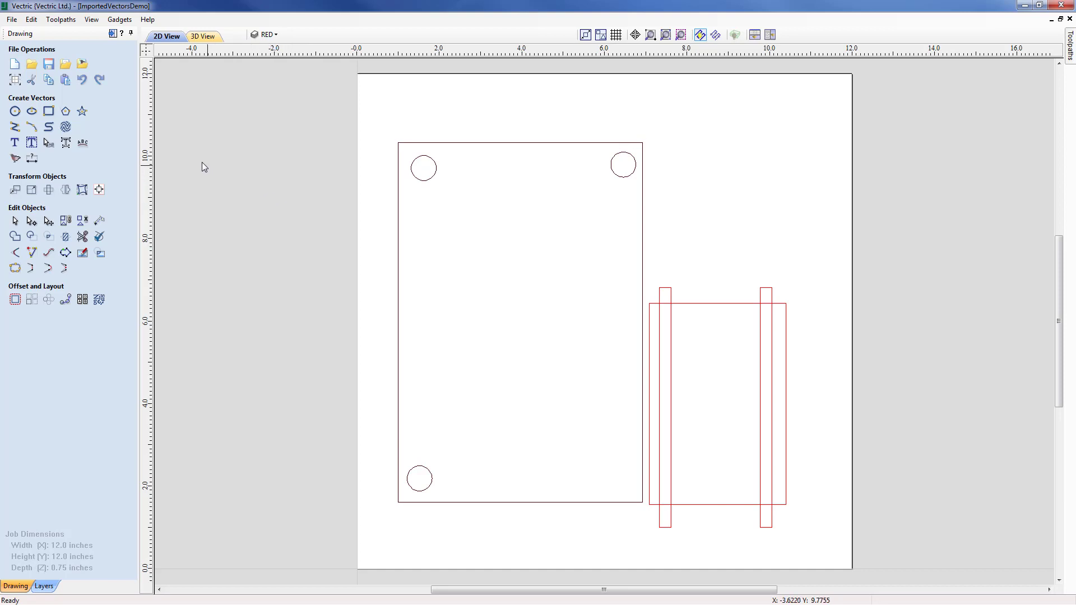
# - Create a new 12 by 12 inch job with its XY datum at the lower-left corner, discarding the current job's changes
pyautogui.click(15, 64)
pyautogui.click(543, 337)
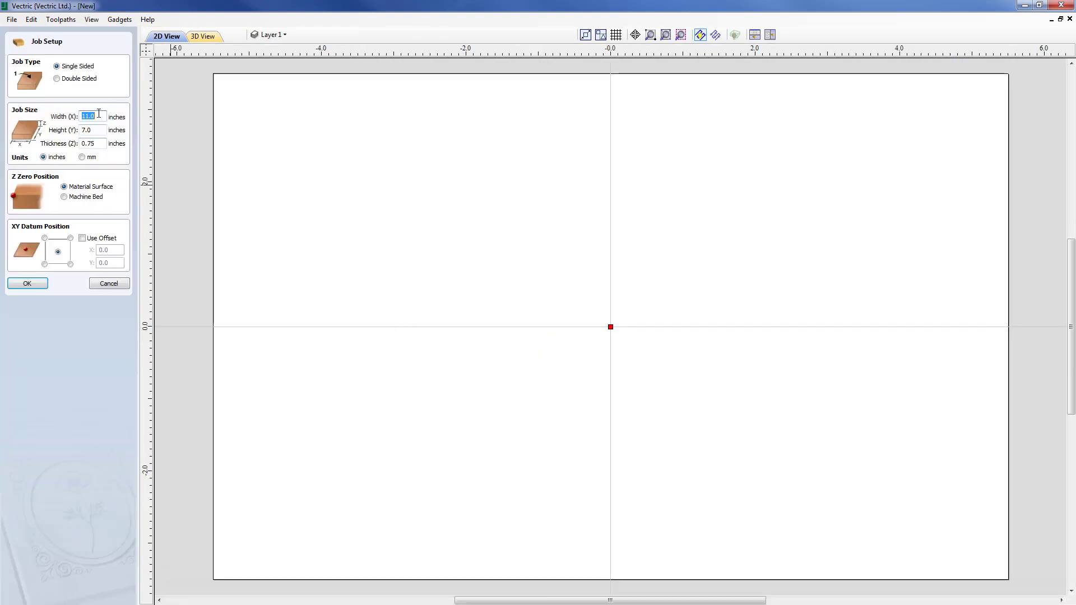
pyautogui.write('12')
pyautogui.doubleClick(90, 130)
pyautogui.write('12')
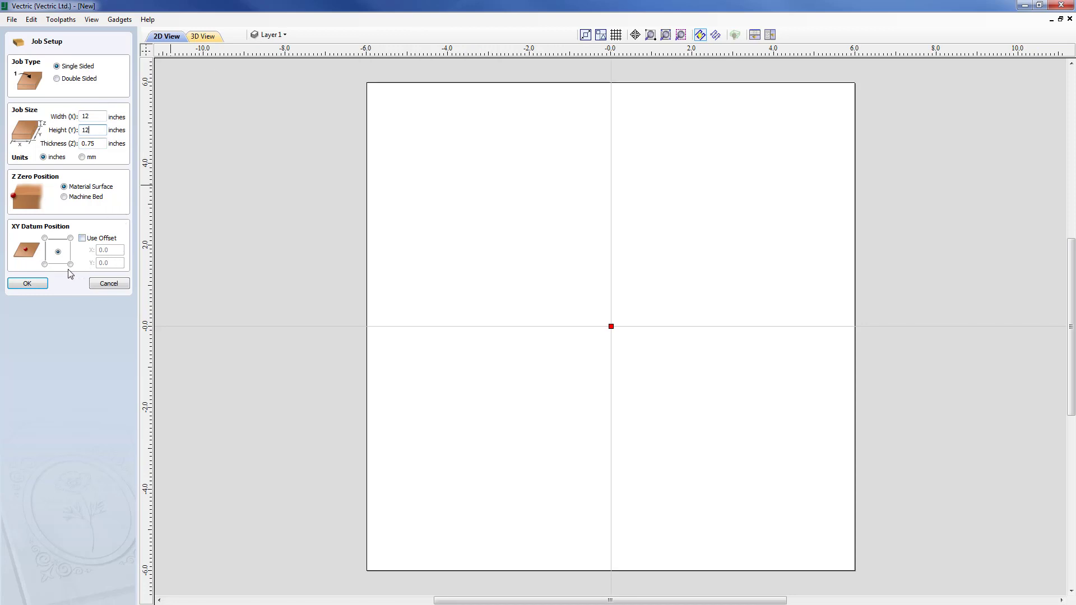
pyautogui.click(45, 264)
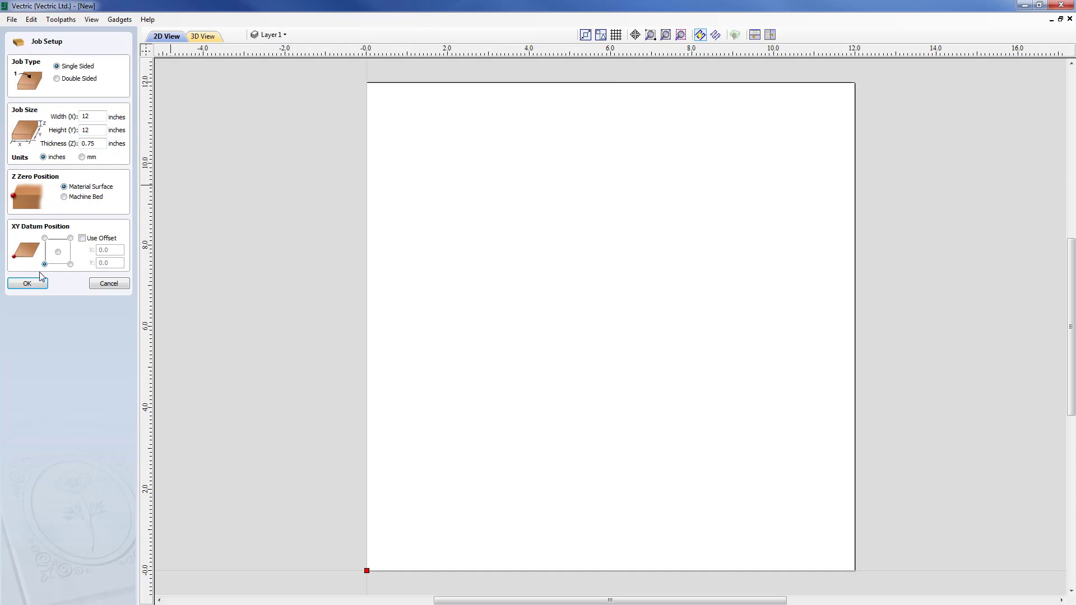
pyautogui.click(31, 284)
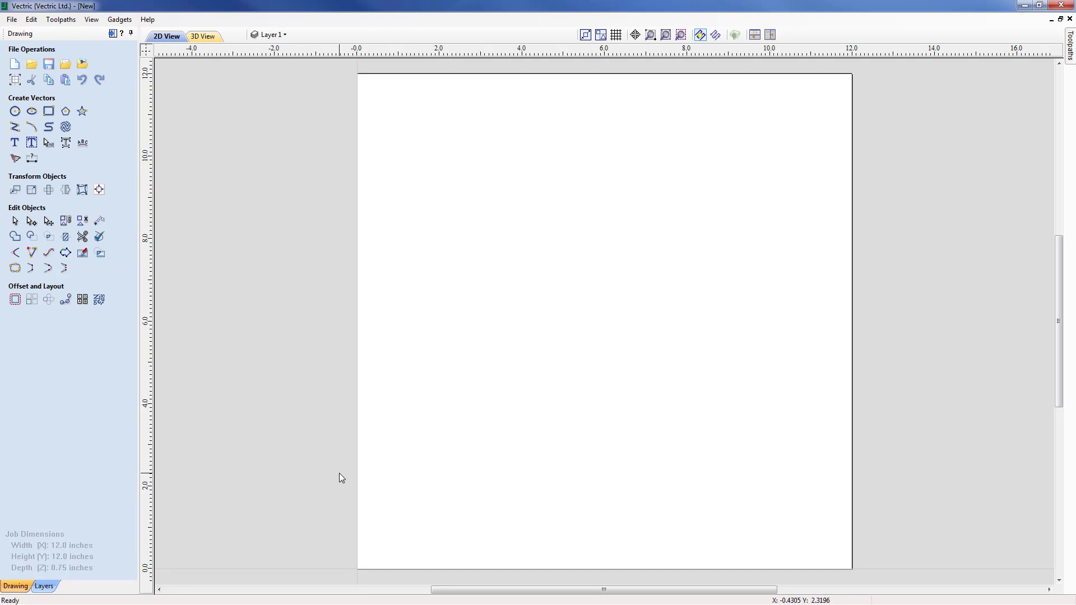
# - Import the vectors from ImportedVectorsDemo.dxf into the new job and deselect them
pyautogui.click(67, 66)
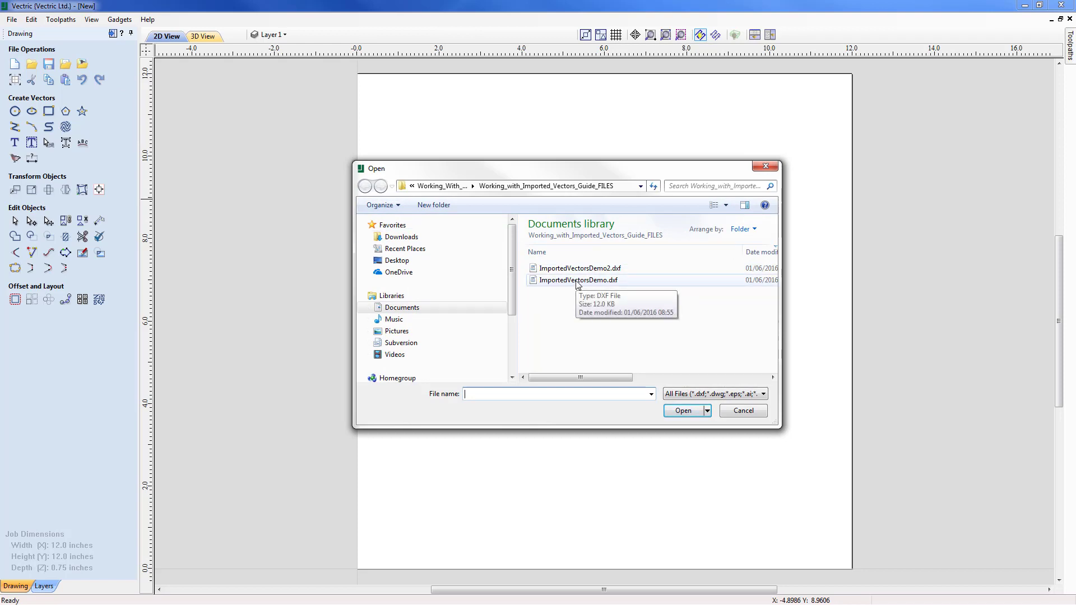
pyautogui.click(578, 280)
pyautogui.click(680, 411)
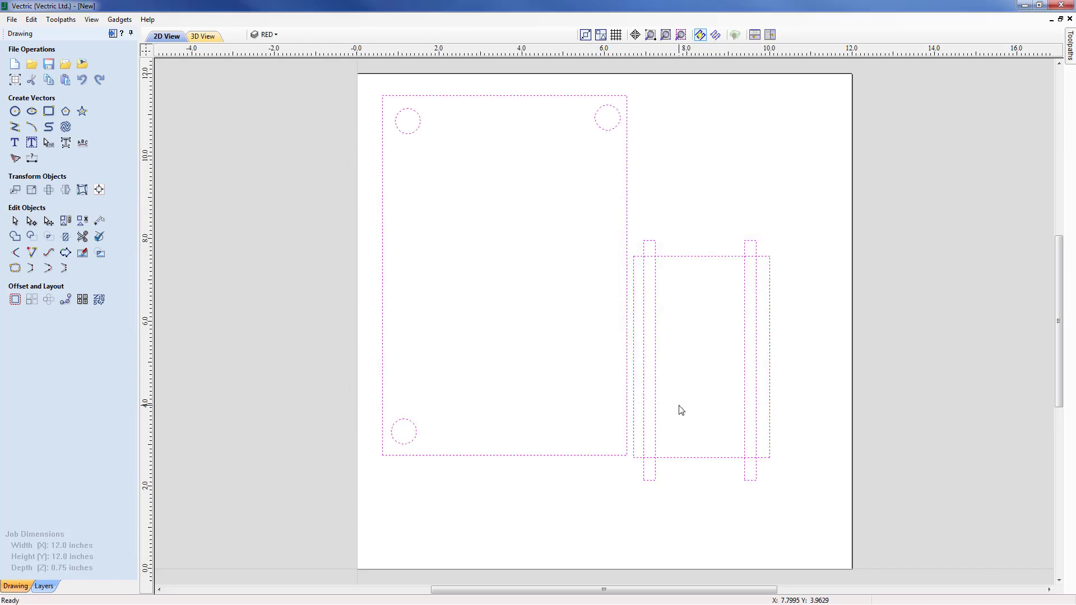
pyautogui.click(518, 488)
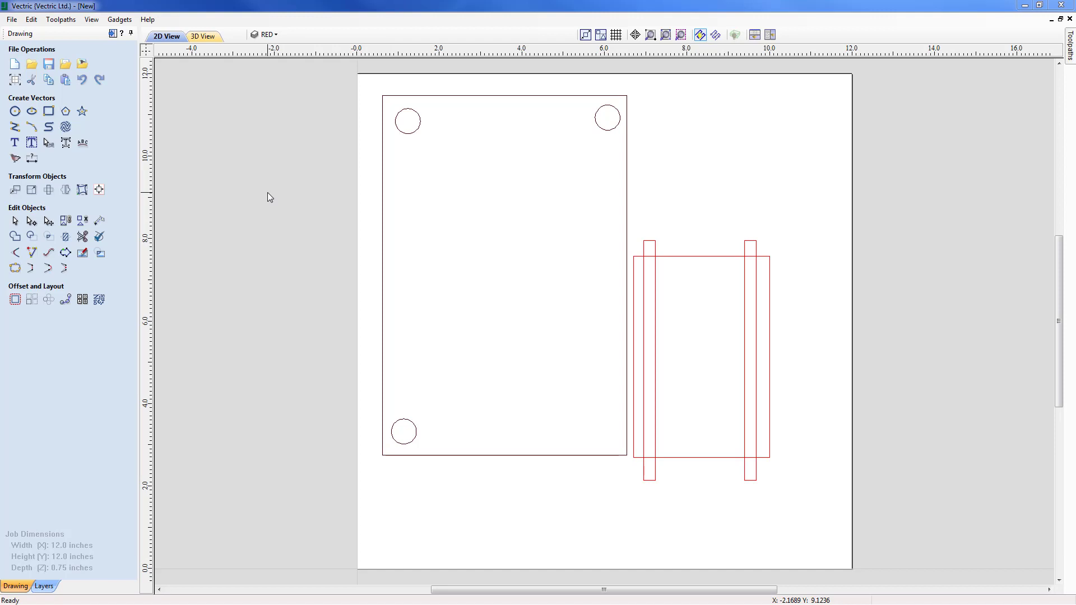
# - Delete the empty layers Layer 1 and 0 from the job
pyautogui.click(269, 35)
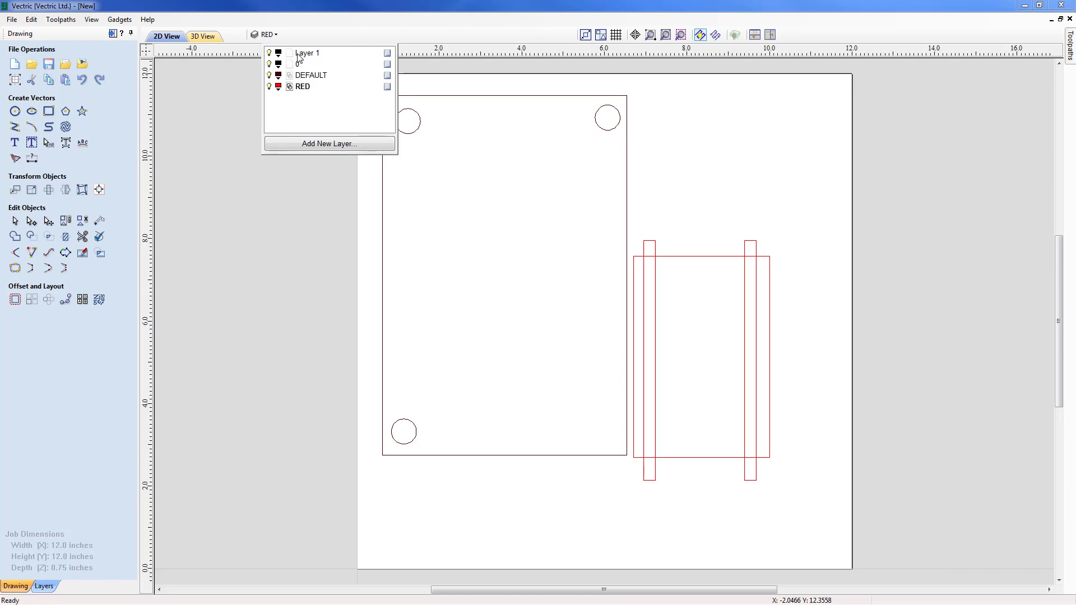
pyautogui.rightClick(292, 56)
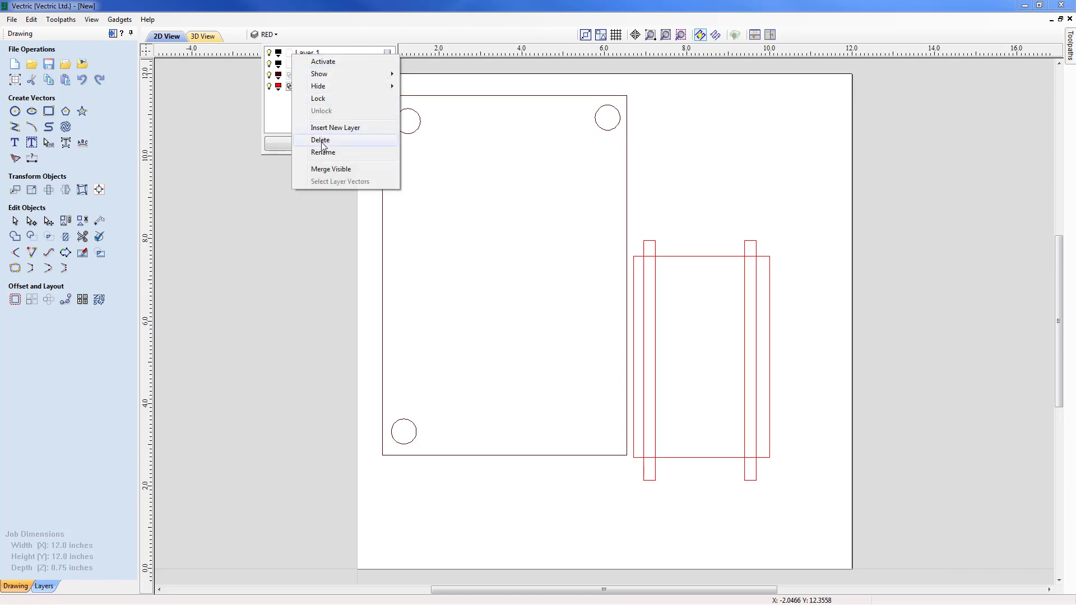
pyautogui.click(324, 141)
pyautogui.rightClick(293, 56)
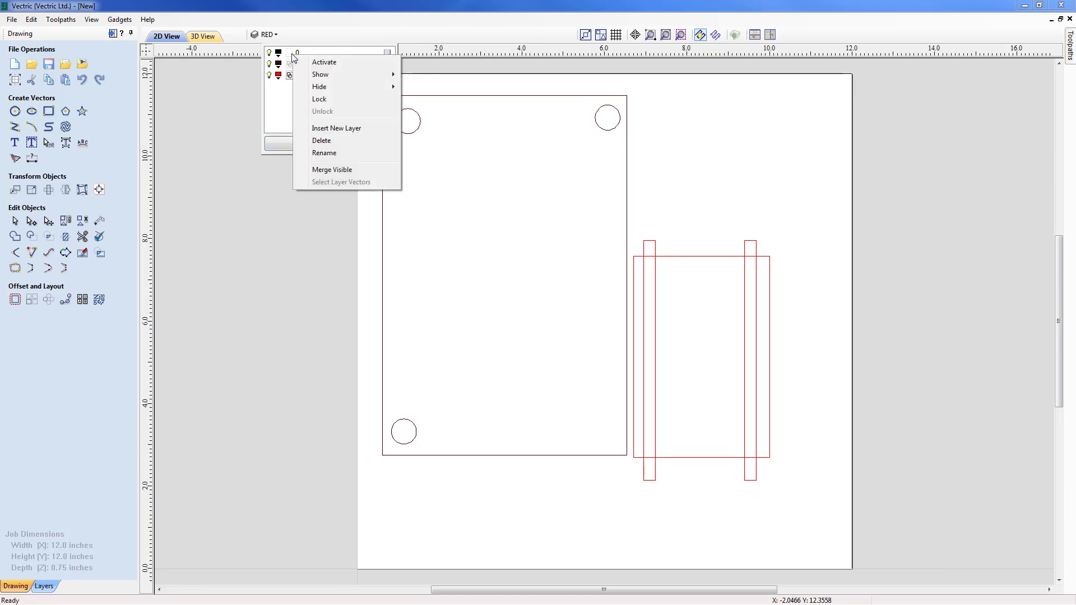
pyautogui.click(322, 140)
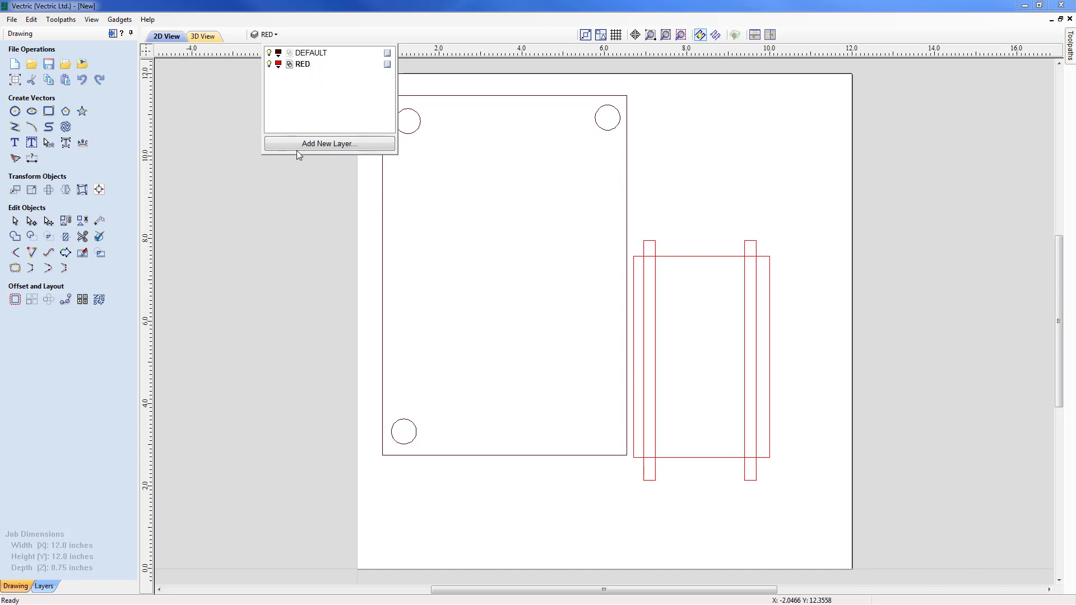
pyautogui.click(295, 188)
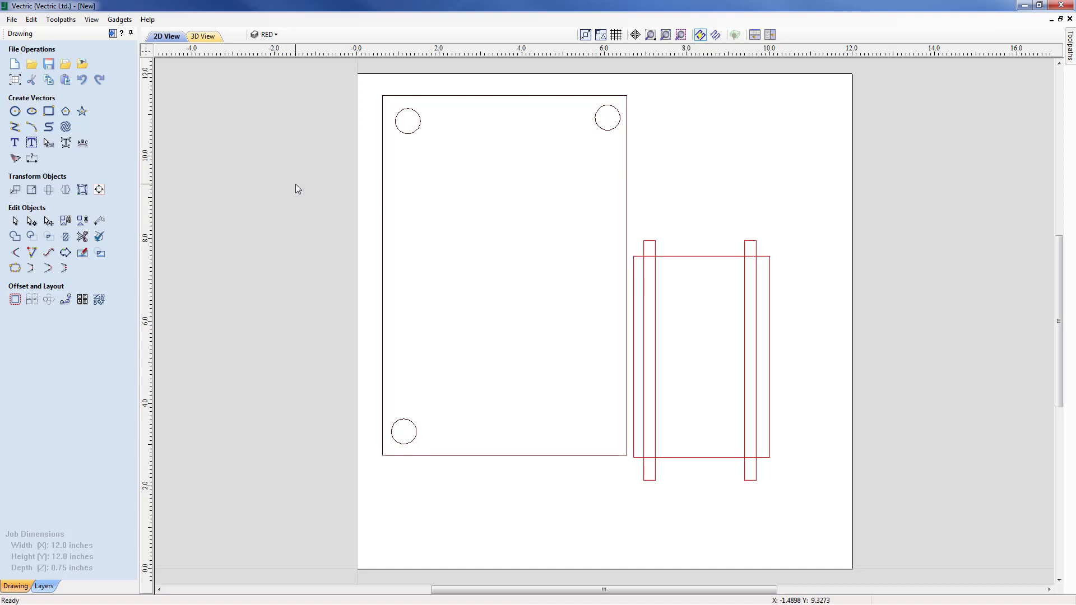
# - Import the vectors from ImportedVectorsDemo2.dxf into the current job and locate them outside the material
pyautogui.click(67, 66)
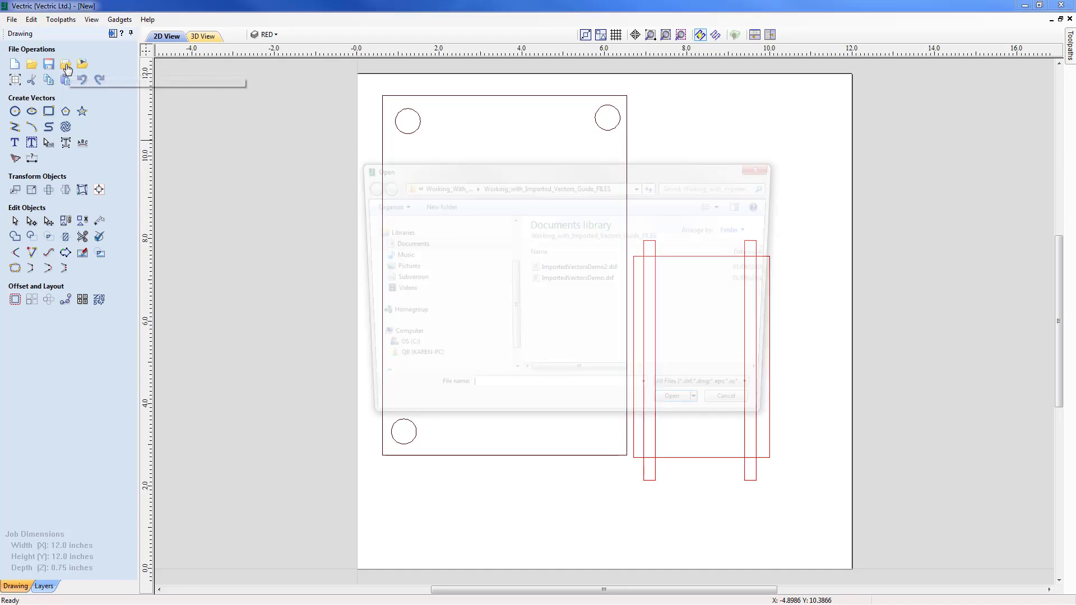
pyautogui.click(563, 269)
pyautogui.click(683, 411)
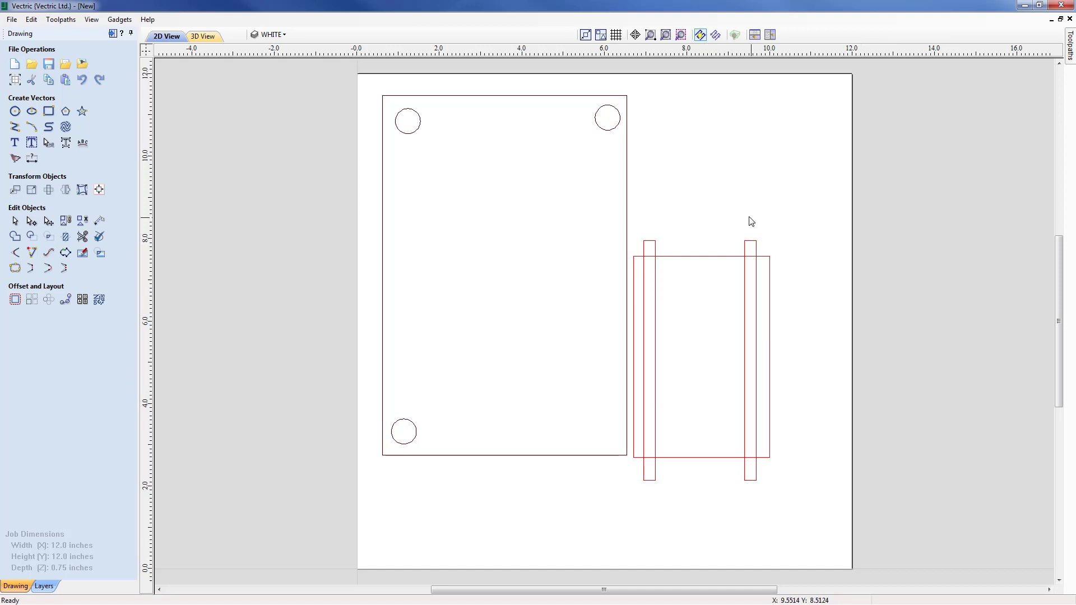
pyautogui.click(666, 34)
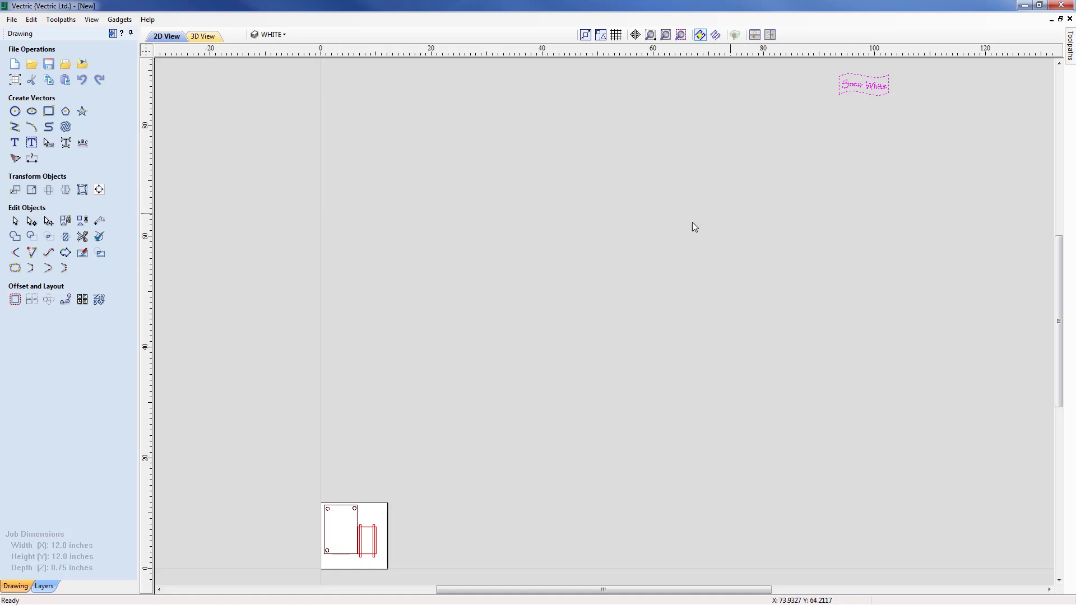
# - Center the imported Snow White banner vectors in the material both horizontally and vertically
pyautogui.click(100, 190)
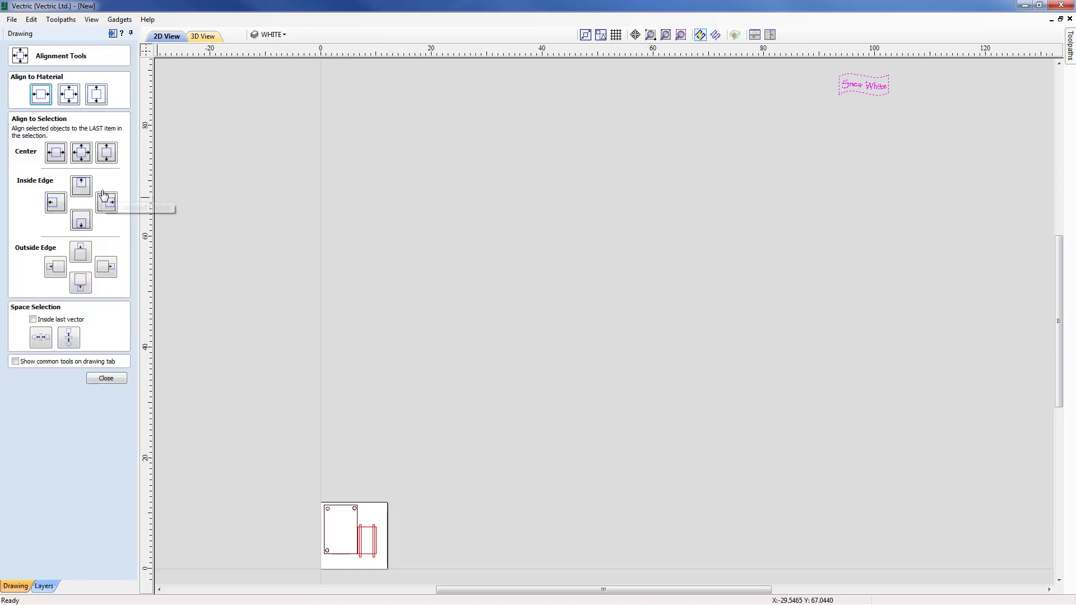
pyautogui.click(70, 95)
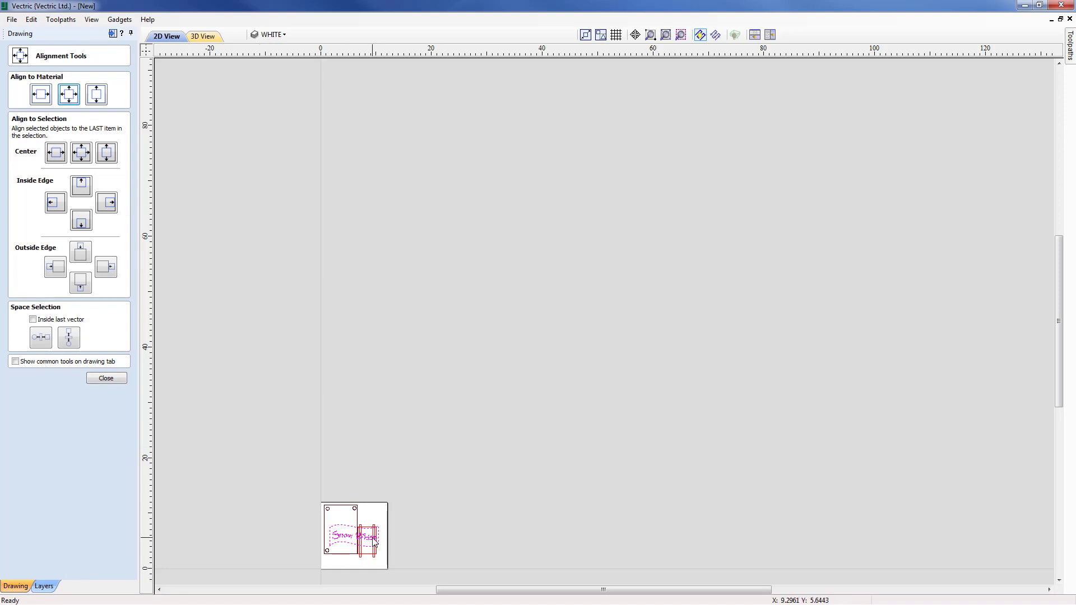
pyautogui.click(112, 380)
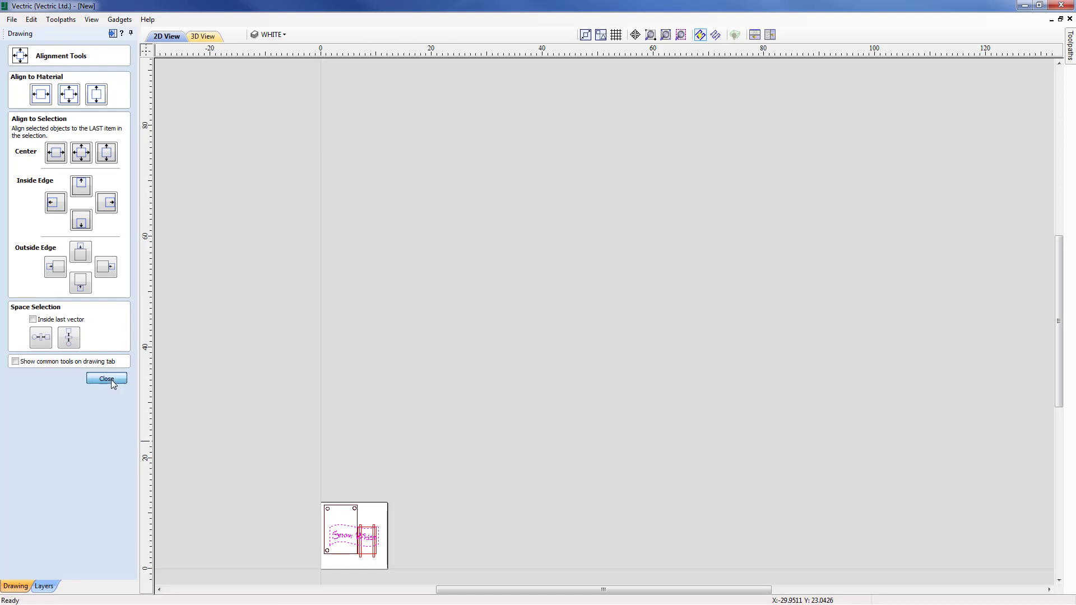
# - Move the Snow White banner up and to the right, clear of the plate and red rectangles, and deselect it
pyautogui.click(665, 36)
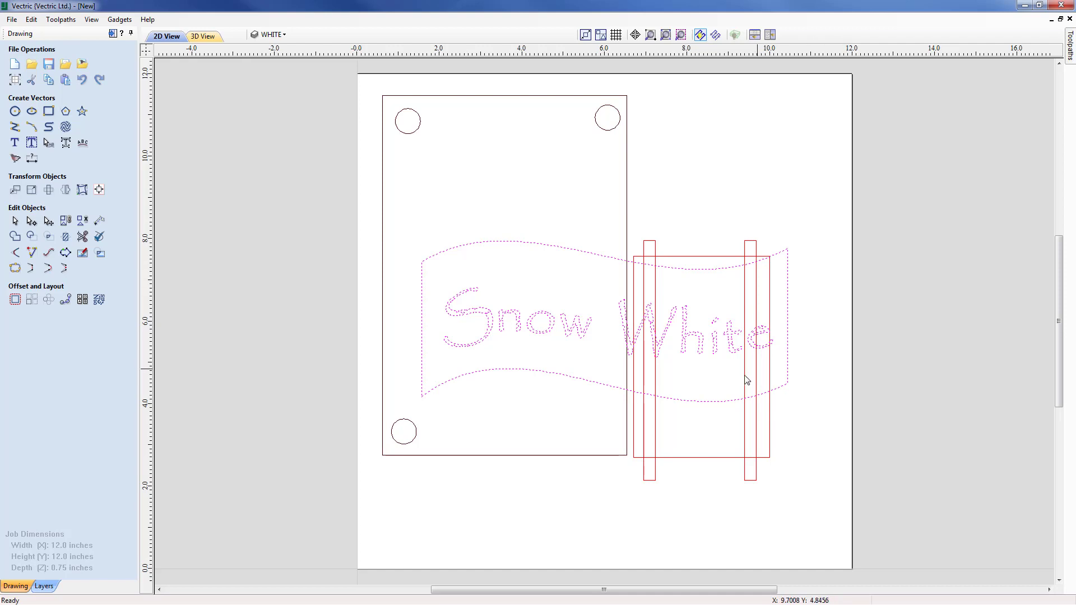
pyautogui.click(601, 386)
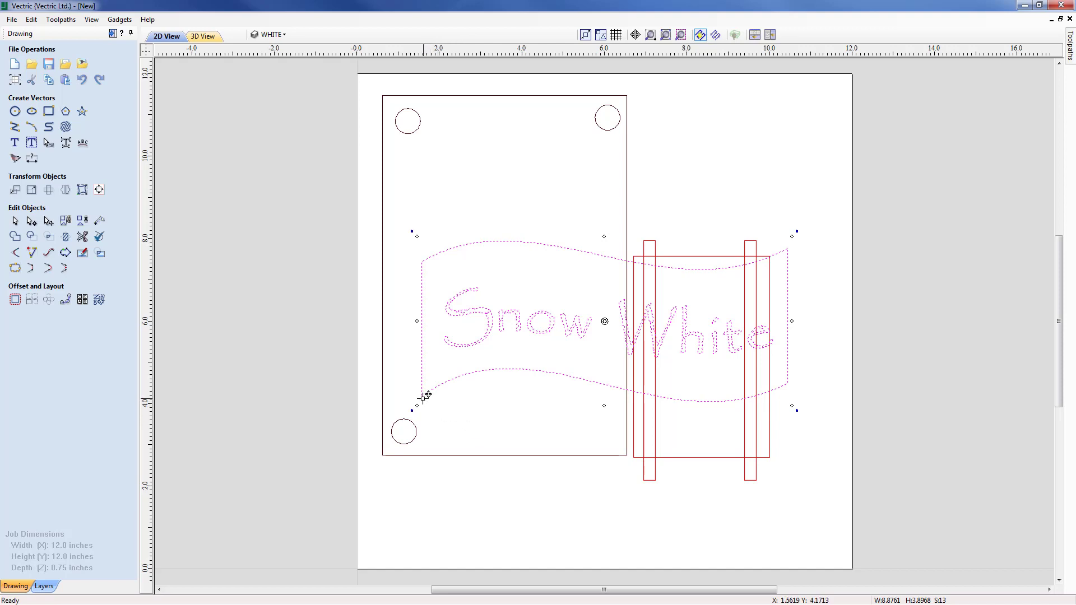
pyautogui.moveTo(423, 395); pyautogui.dragTo(647, 225)
pyautogui.click(313, 324)
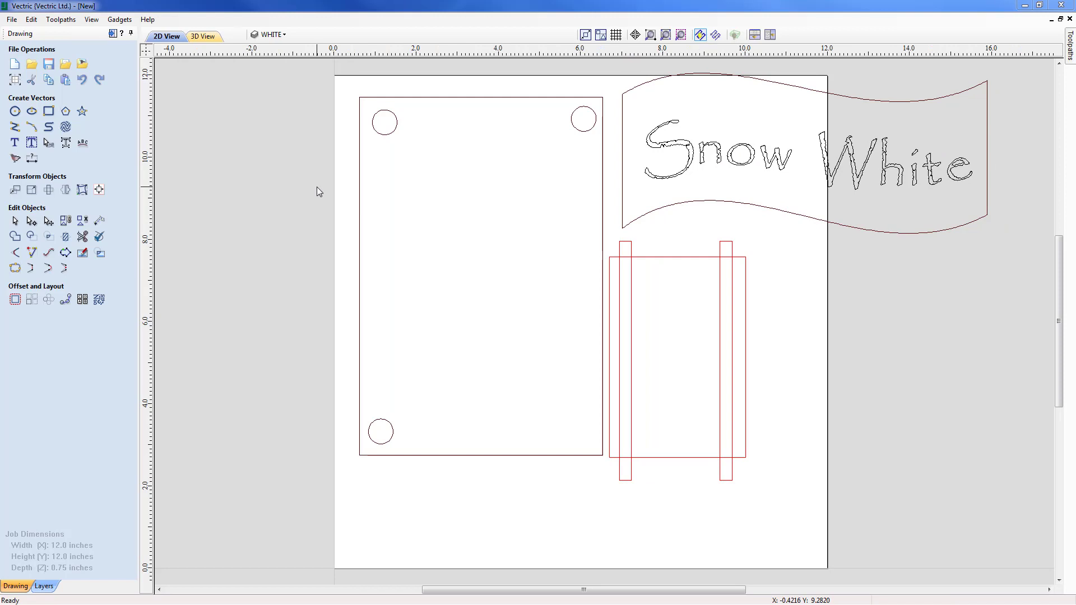
# - Inspect the contents of each layer by hiding the WHITE, RED and DEFAULT layers and showing them again
pyautogui.click(285, 36)
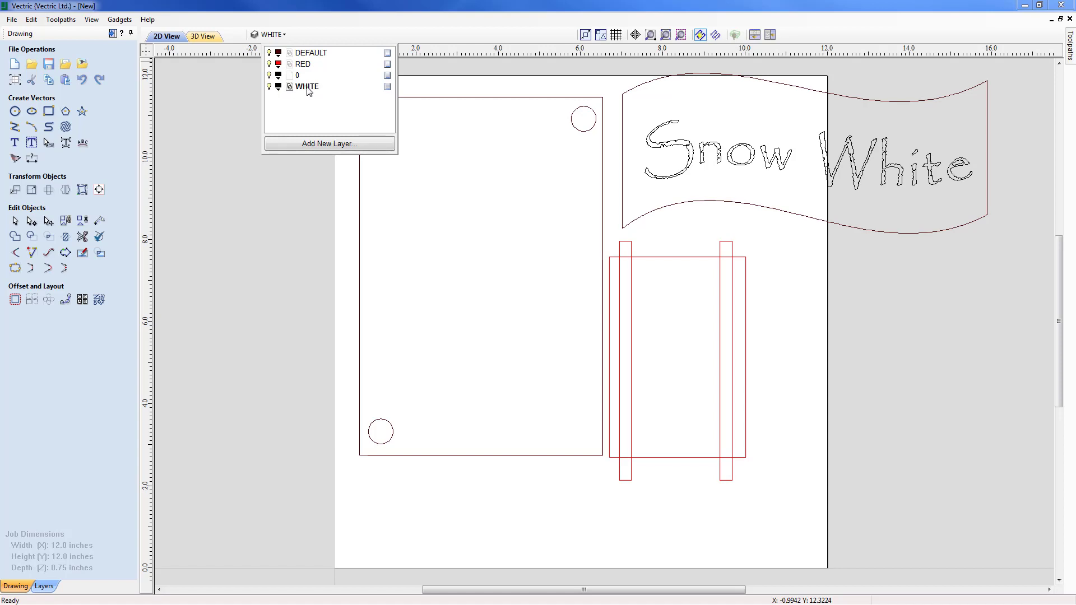
pyautogui.click(270, 86)
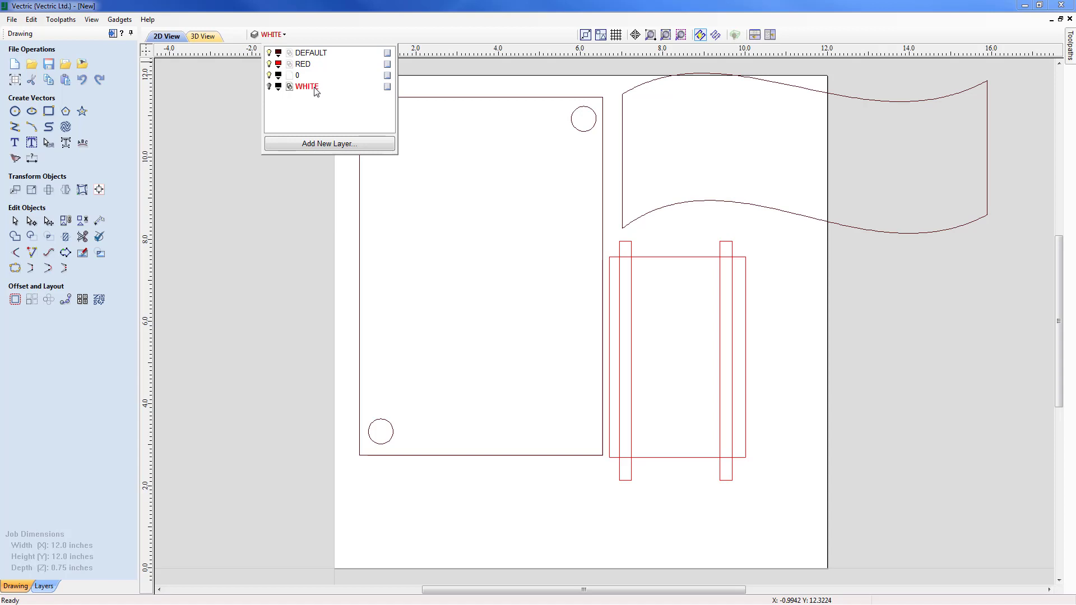
pyautogui.click(270, 86)
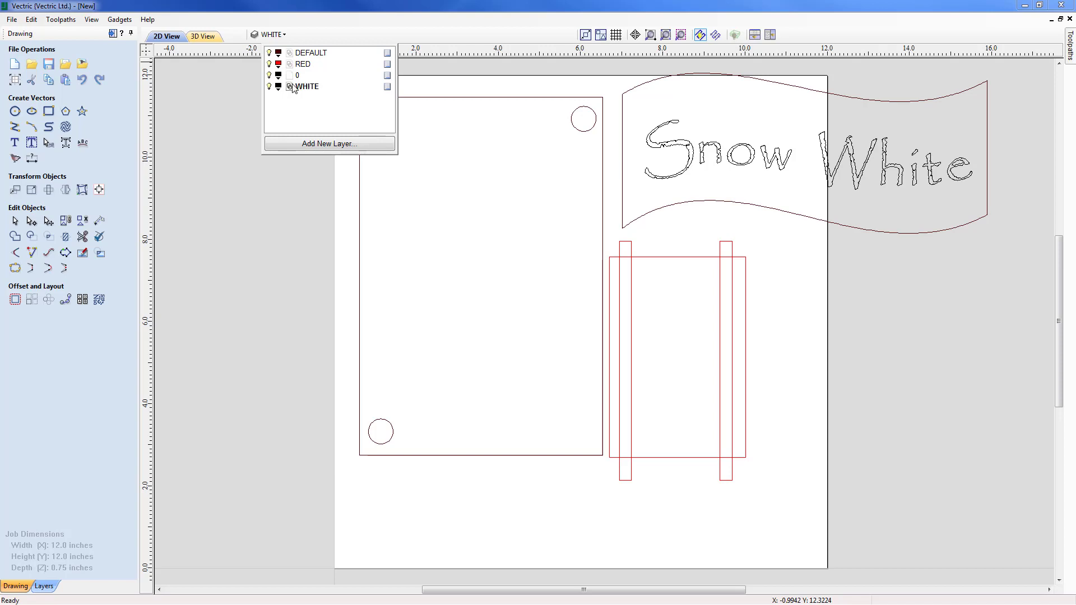
pyautogui.click(269, 87)
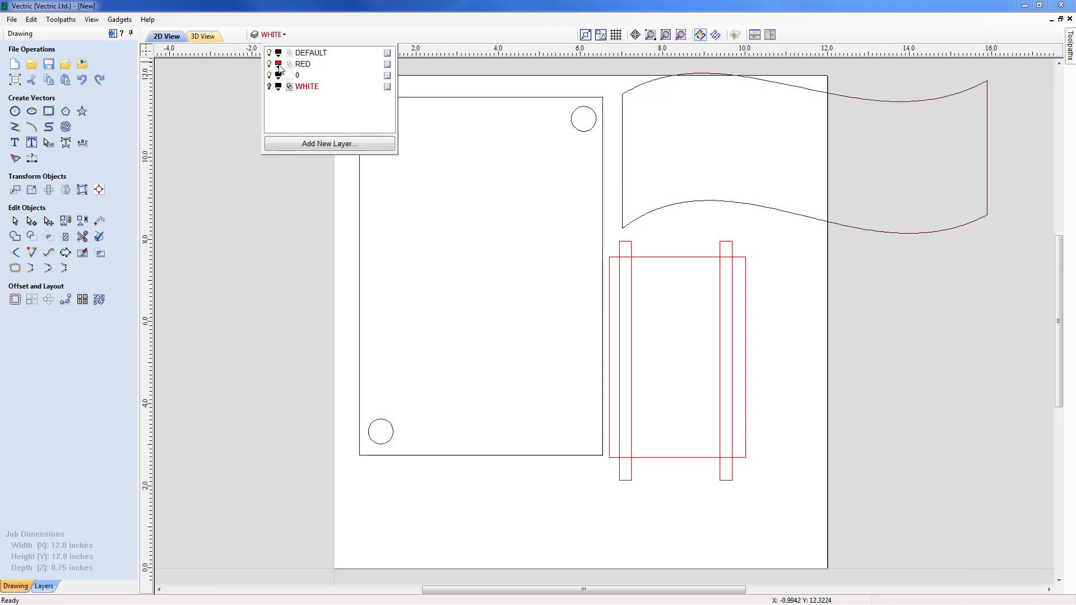
pyautogui.click(269, 63)
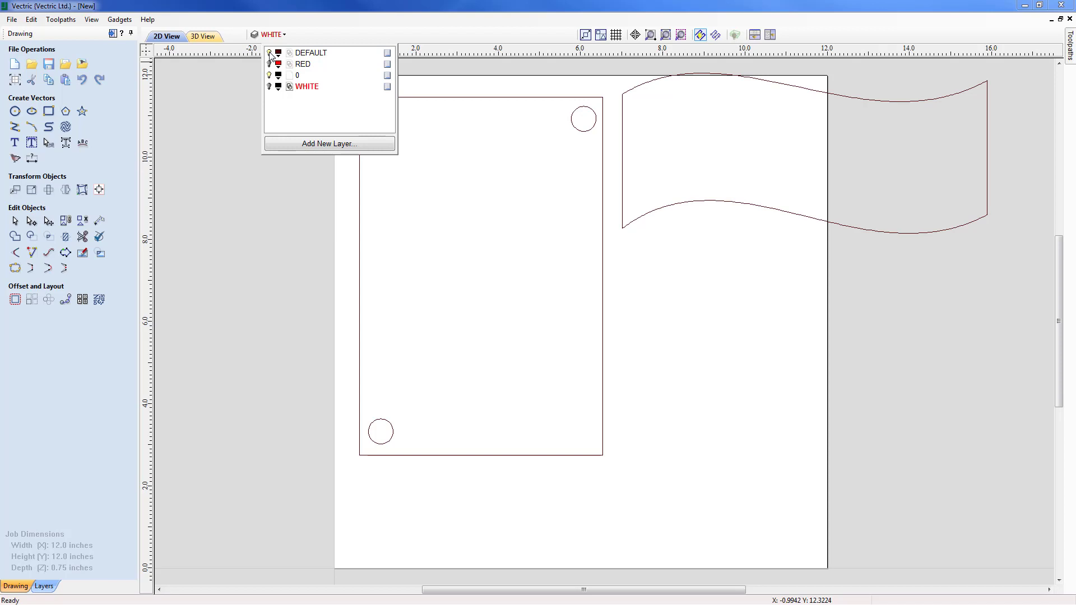
pyautogui.click(269, 53)
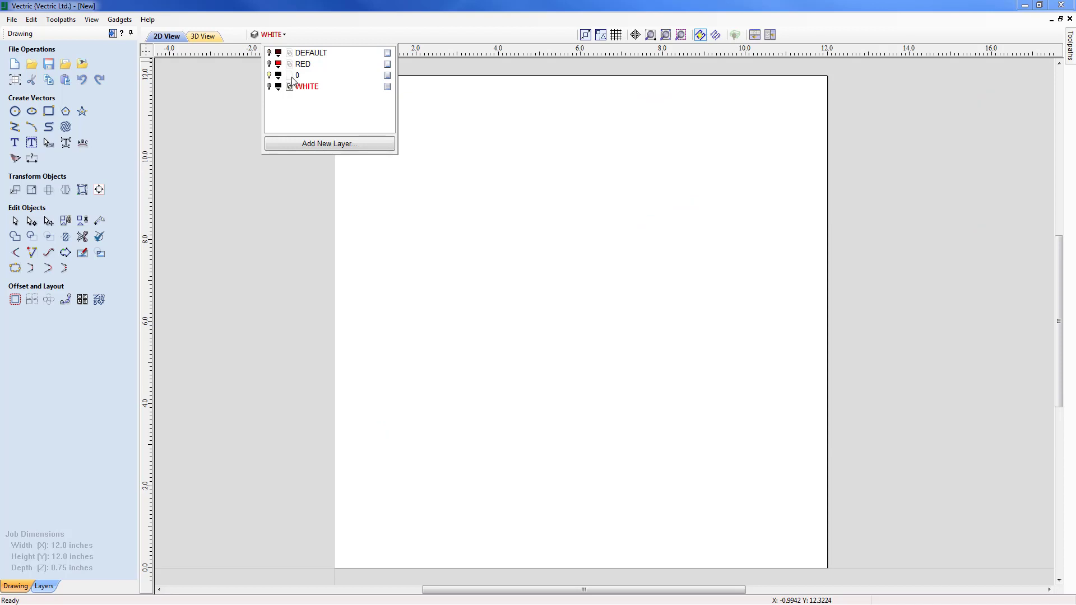
pyautogui.rightClick(292, 76)
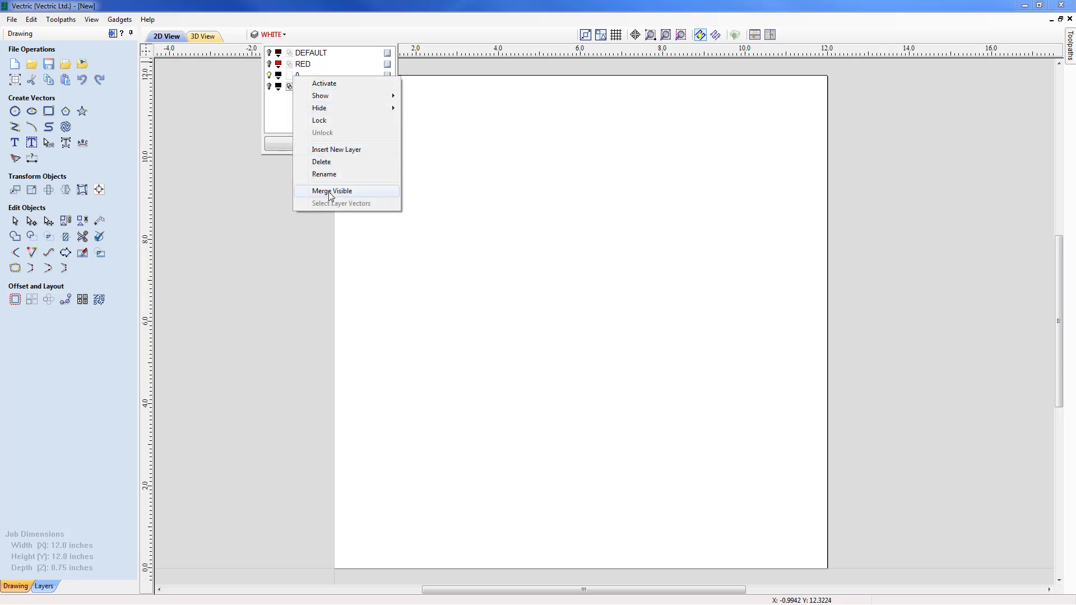
pyautogui.click(270, 87)
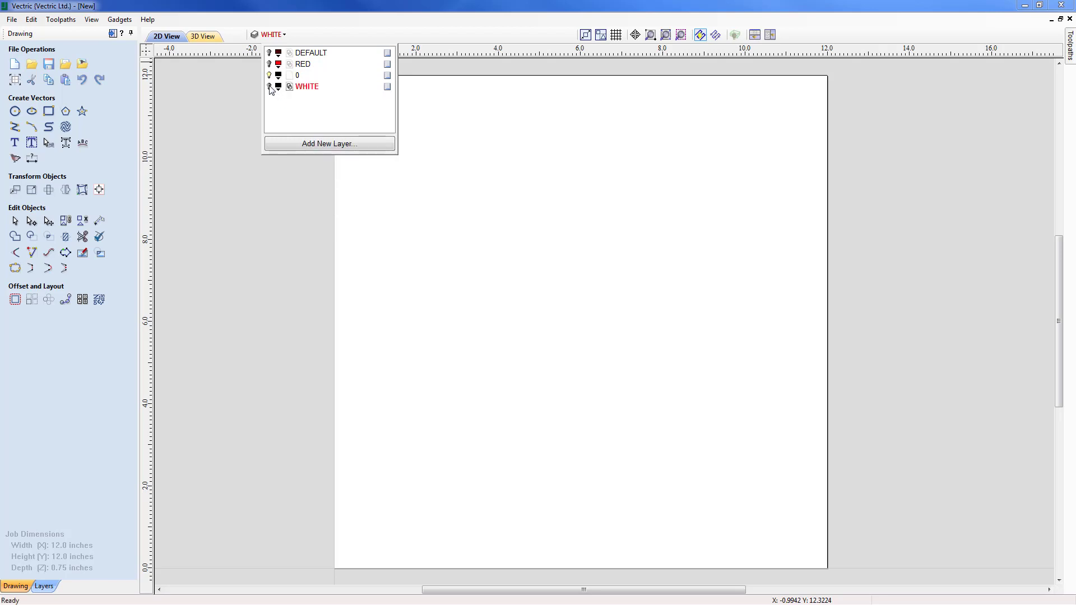
pyautogui.click(270, 87)
pyautogui.click(269, 64)
pyautogui.click(269, 52)
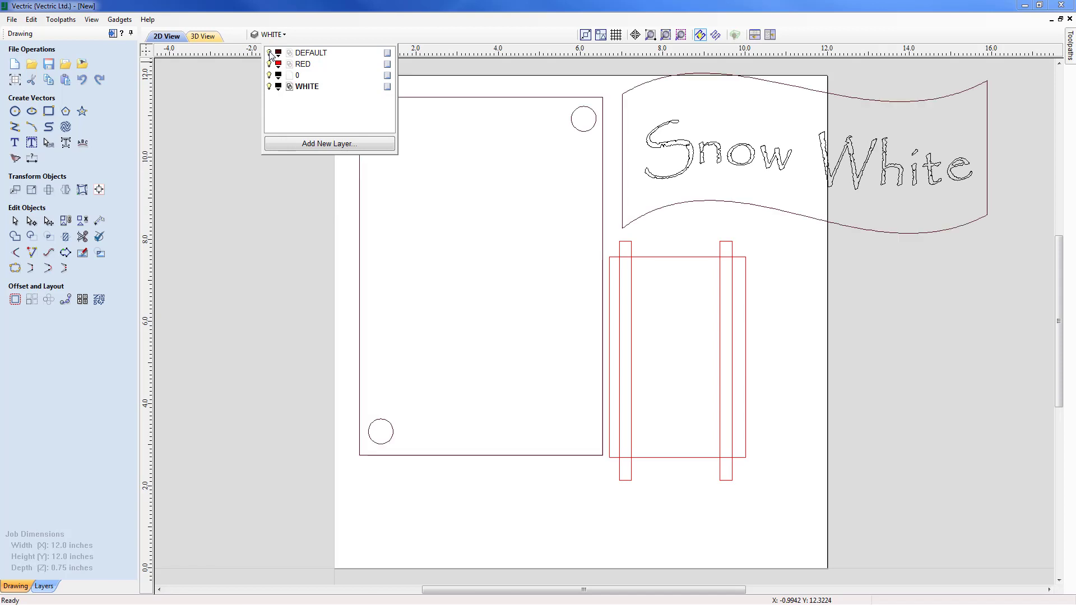
pyautogui.click(295, 190)
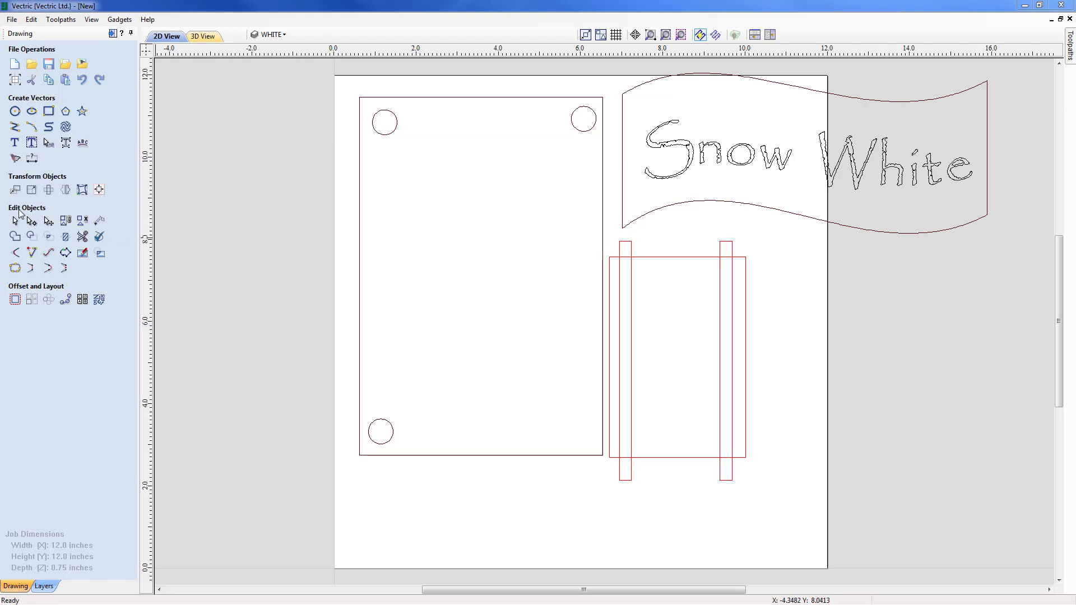
# - Check all visible vectors for zero-length spans, overlaps and intersections with the Vector Validator
pyautogui.click(99, 238)
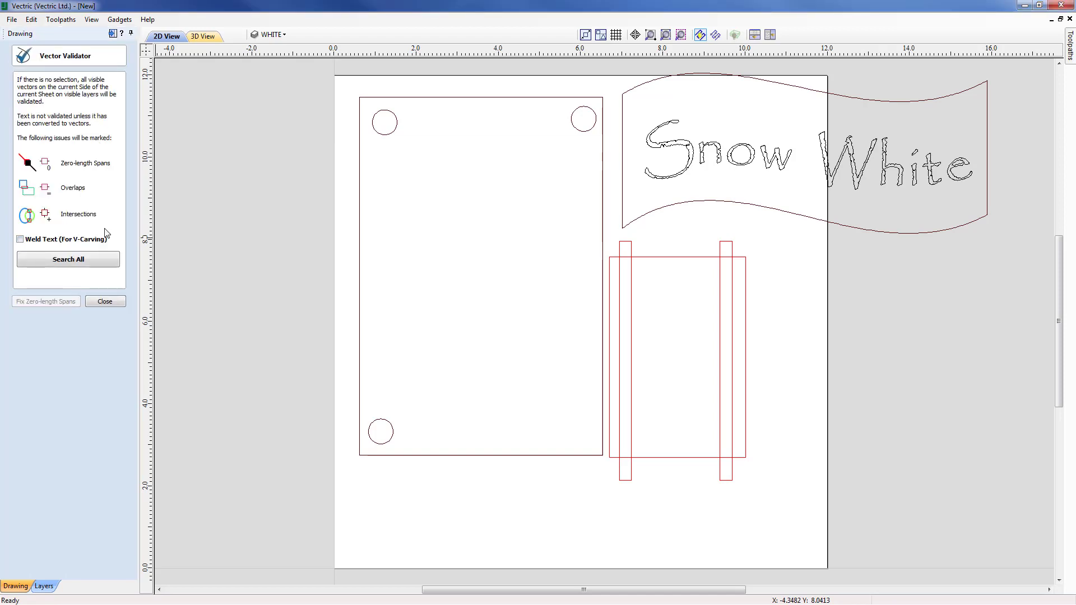
pyautogui.click(90, 259)
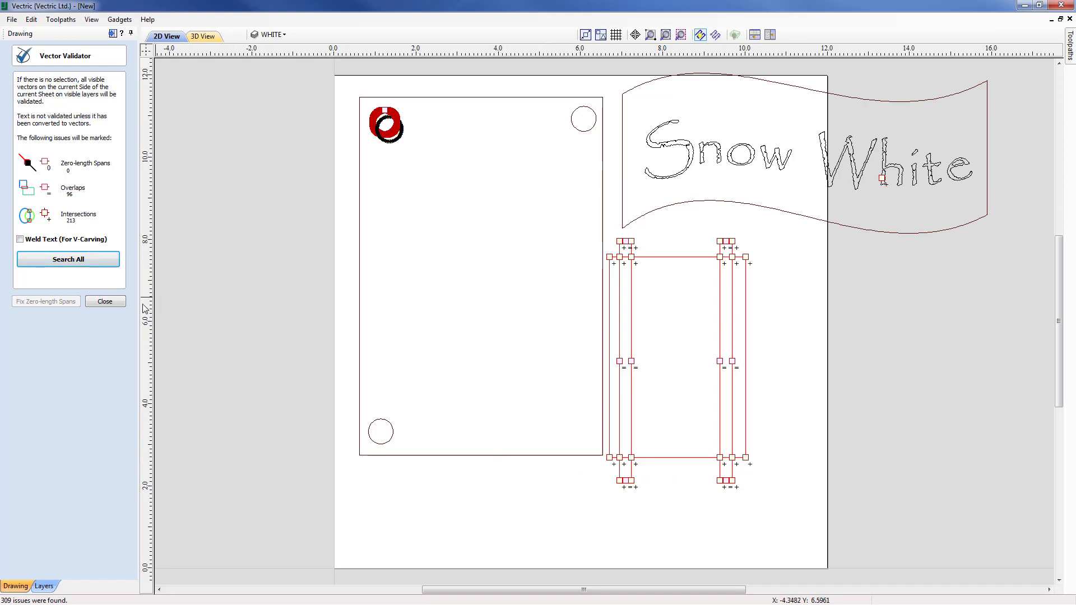
pyautogui.click(108, 302)
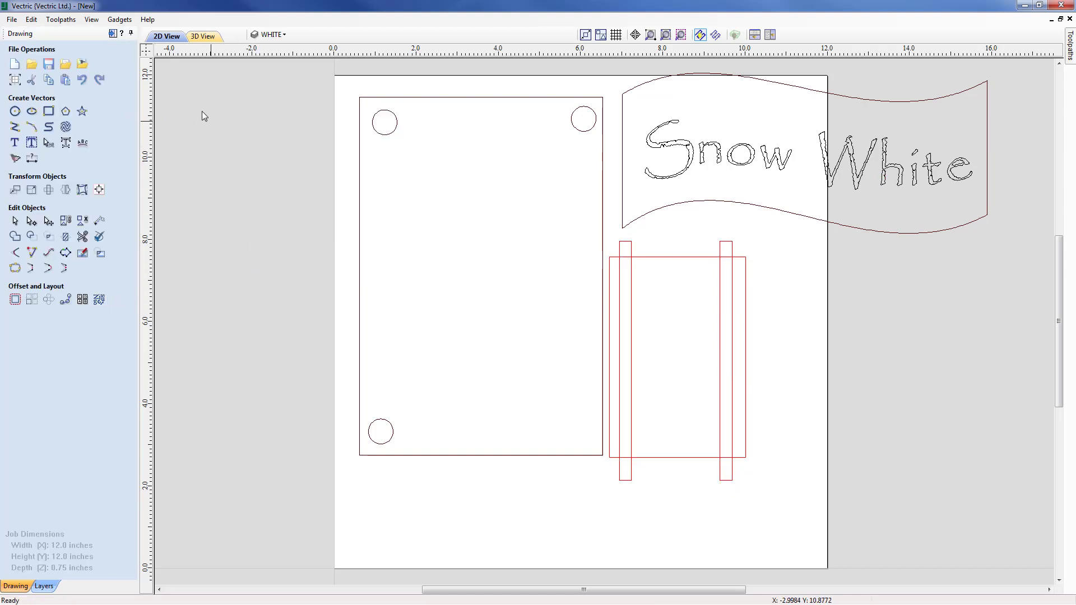
# - Select all duplicate vectors, move them to a new visible, active layer named Duplicates, and deselect them
pyautogui.click(31, 19)
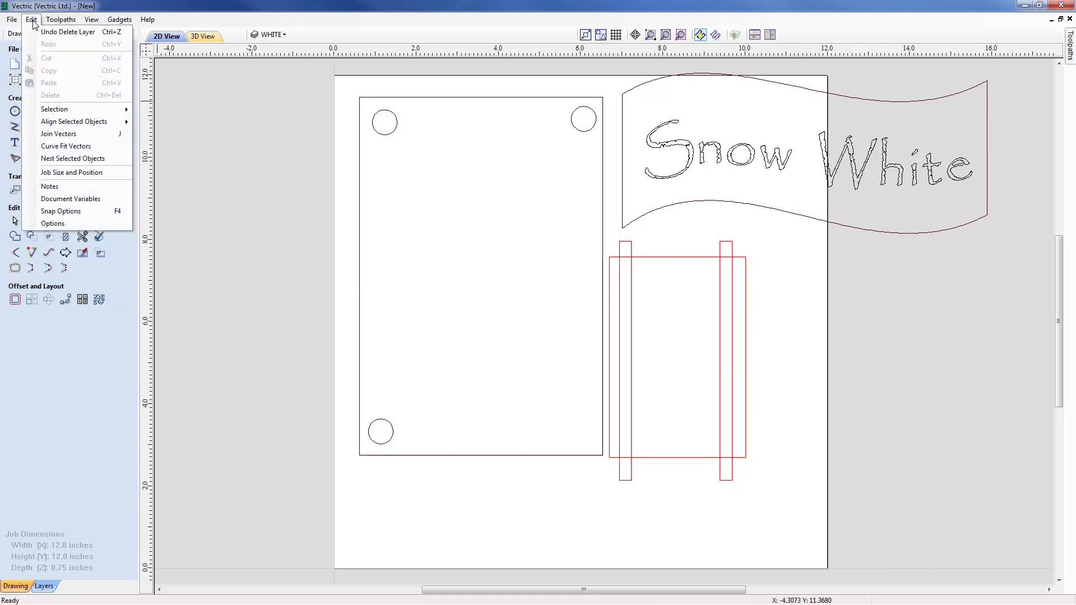
pyautogui.moveTo(62, 109)
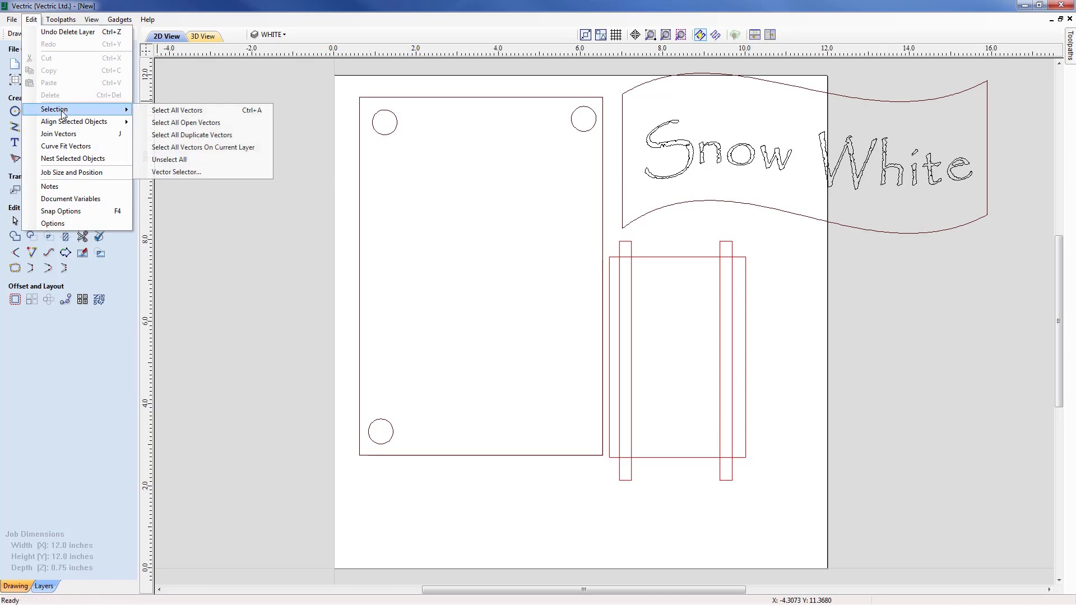
pyautogui.click(219, 135)
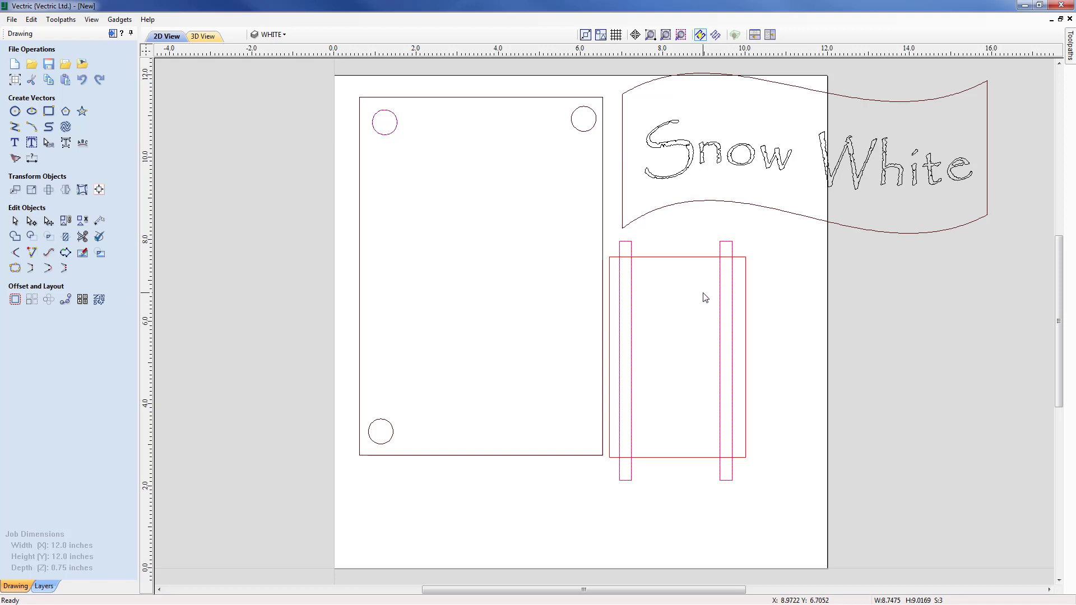
pyautogui.rightClick(396, 134)
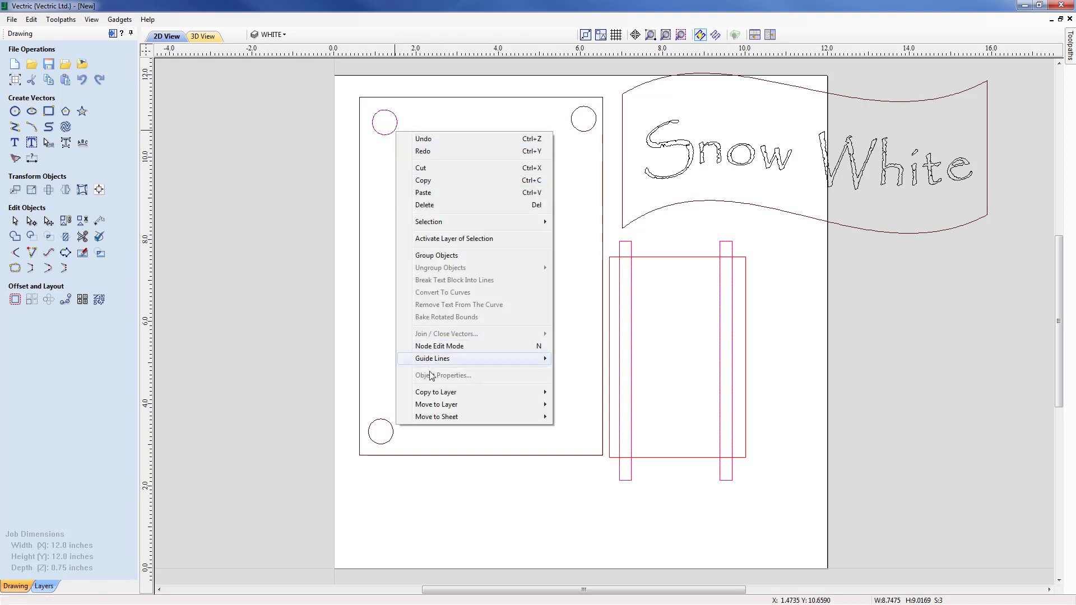
pyautogui.moveTo(468, 408)
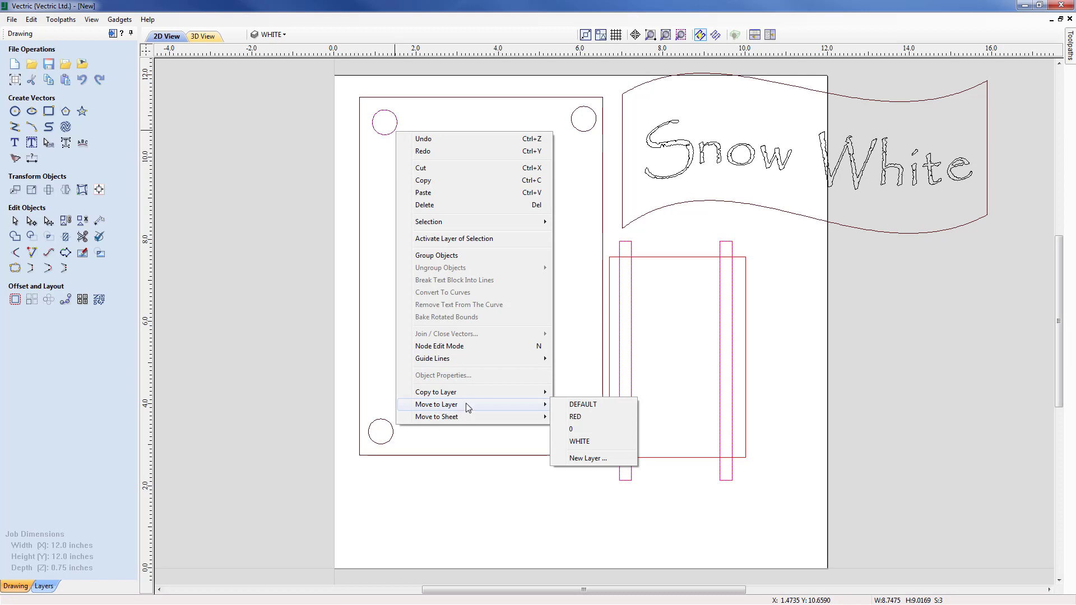
pyautogui.click(590, 458)
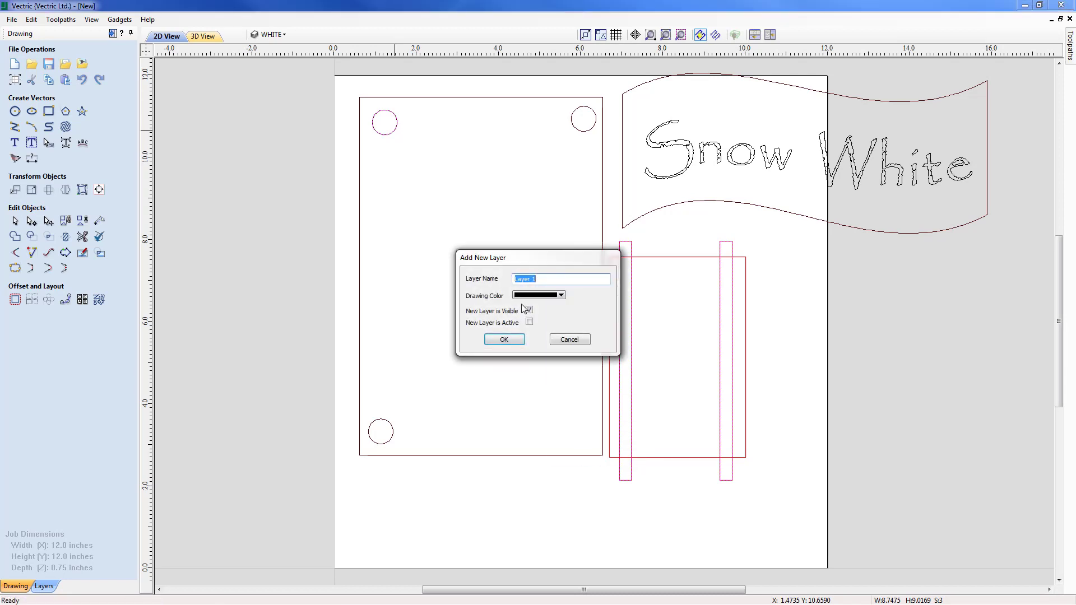
pyautogui.write('Duplicates')
pyautogui.click(529, 323)
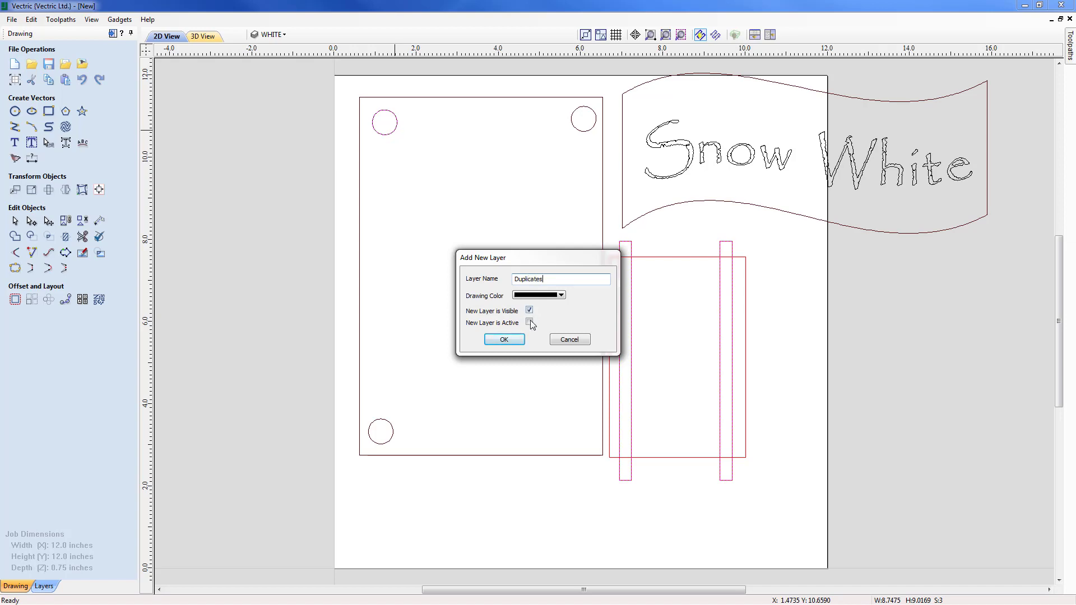
pyautogui.click(504, 340)
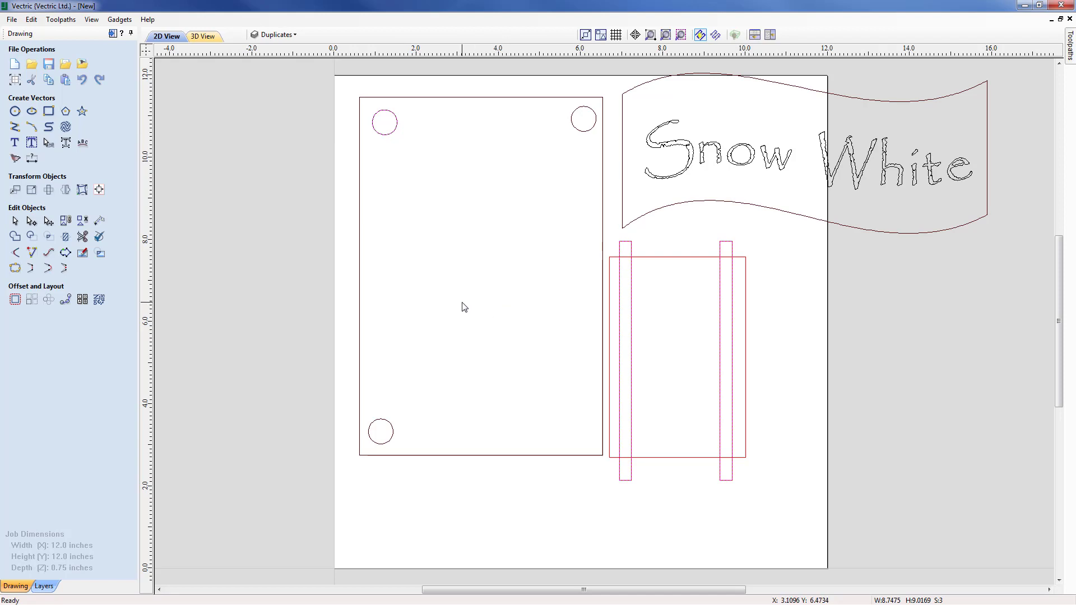
pyautogui.click(290, 140)
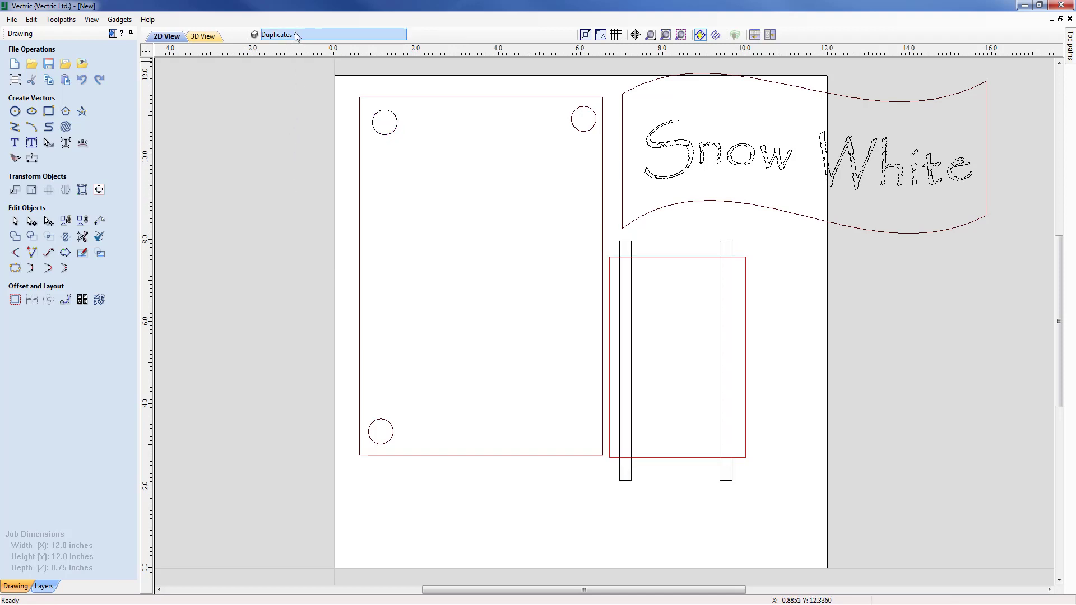
# - Hide the DEFAULT, RED, 0 and WHITE layers so that only the Duplicates layer is shown
pyautogui.click(297, 35)
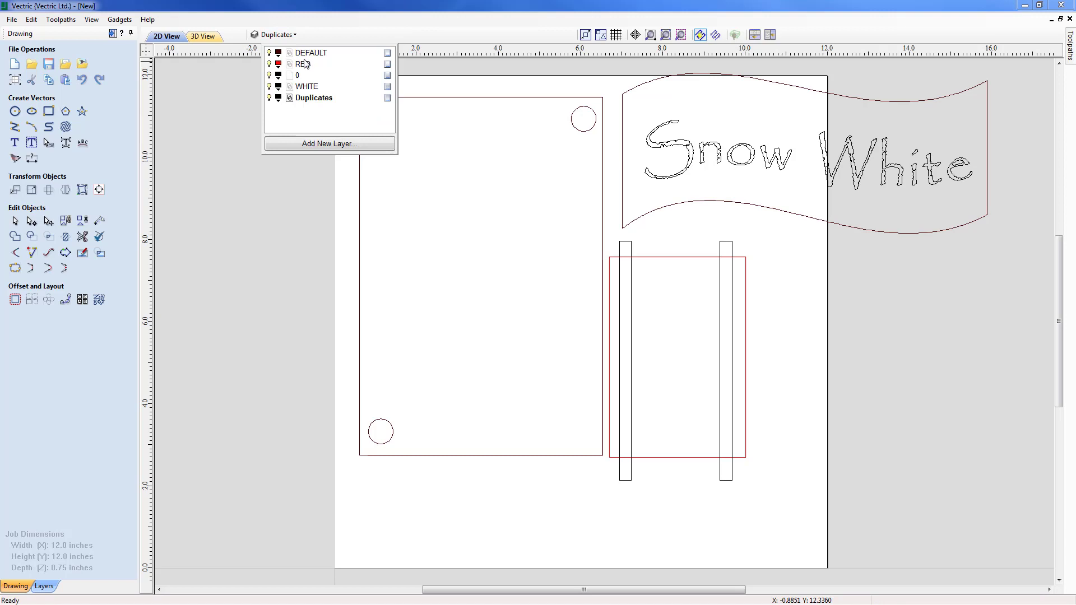
pyautogui.click(272, 64)
pyautogui.click(270, 63)
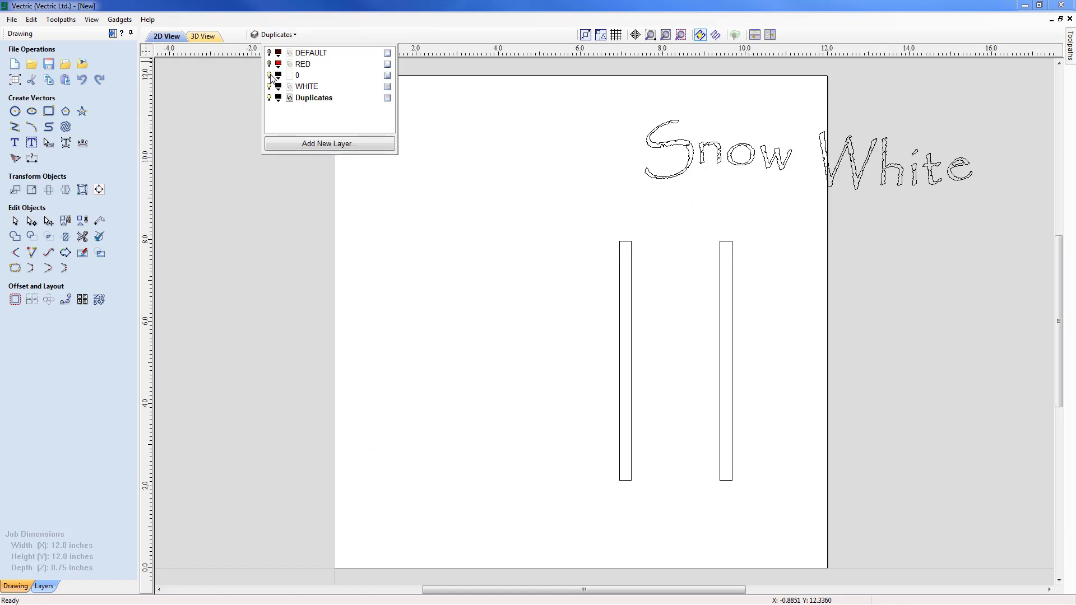
pyautogui.click(270, 86)
pyautogui.click(270, 99)
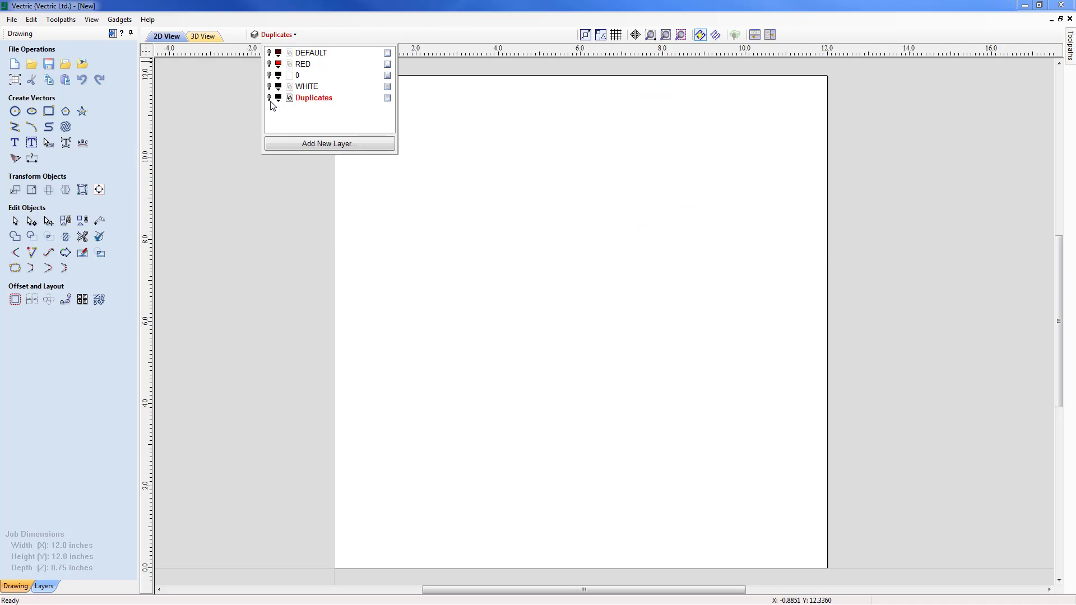
pyautogui.click(270, 98)
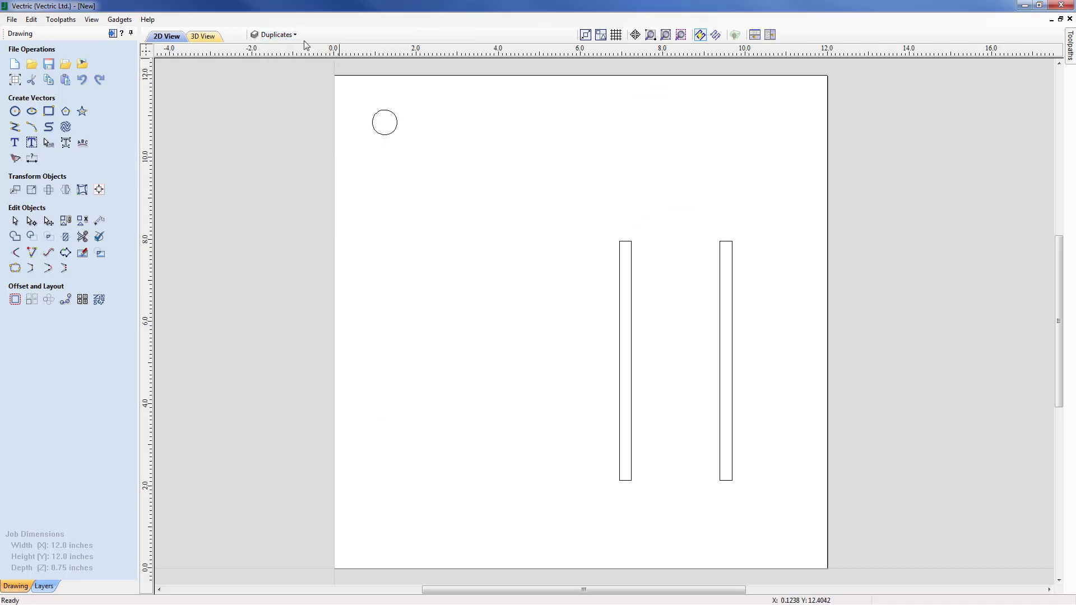
# - Compare the layer contents by switching visibility from Duplicates to the WHITE, 0, RED and DEFAULT layers and back to Duplicates alone
pyautogui.click(276, 34)
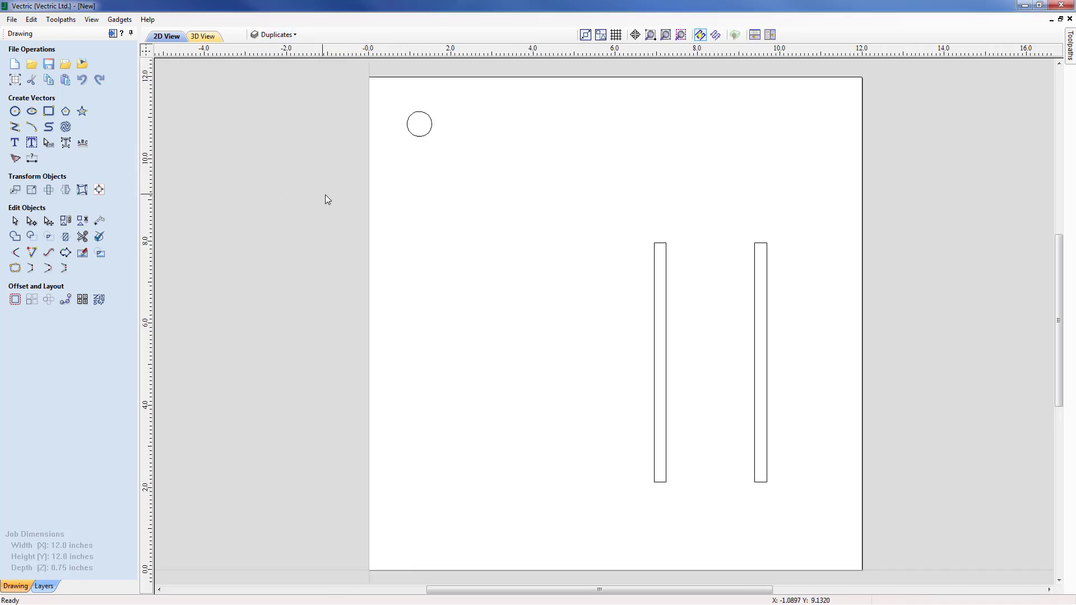
pyautogui.click(294, 35)
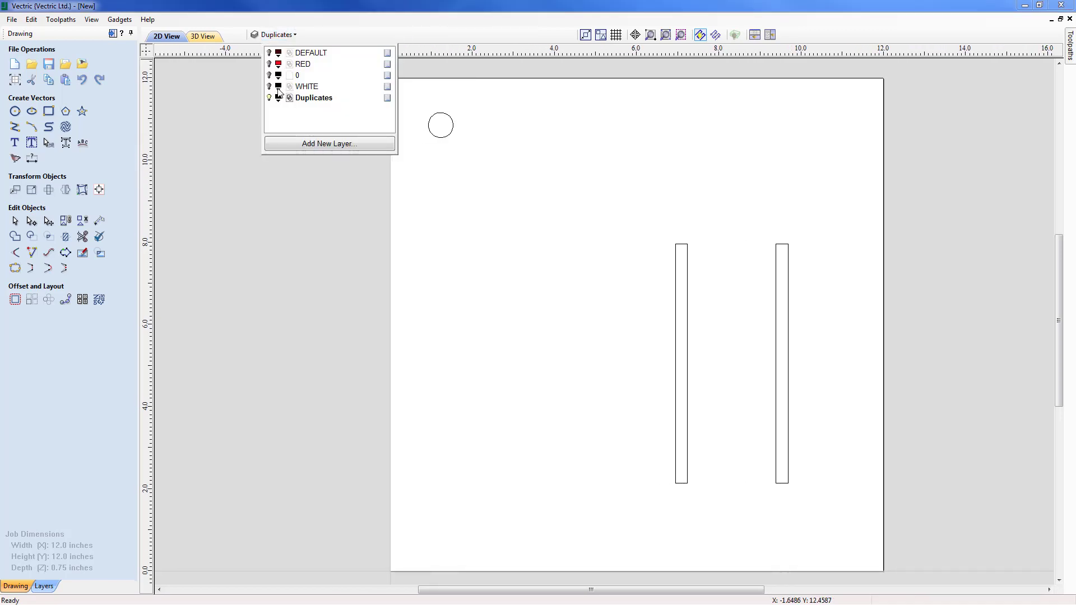
pyautogui.click(270, 97)
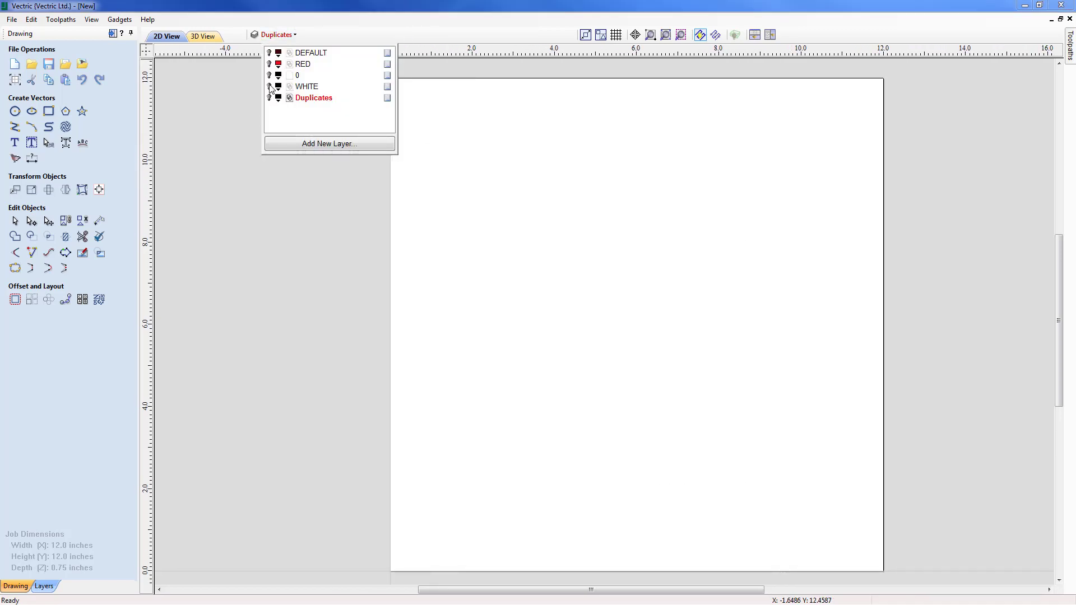
pyautogui.click(269, 86)
pyautogui.click(269, 75)
pyautogui.click(269, 63)
pyautogui.click(269, 52)
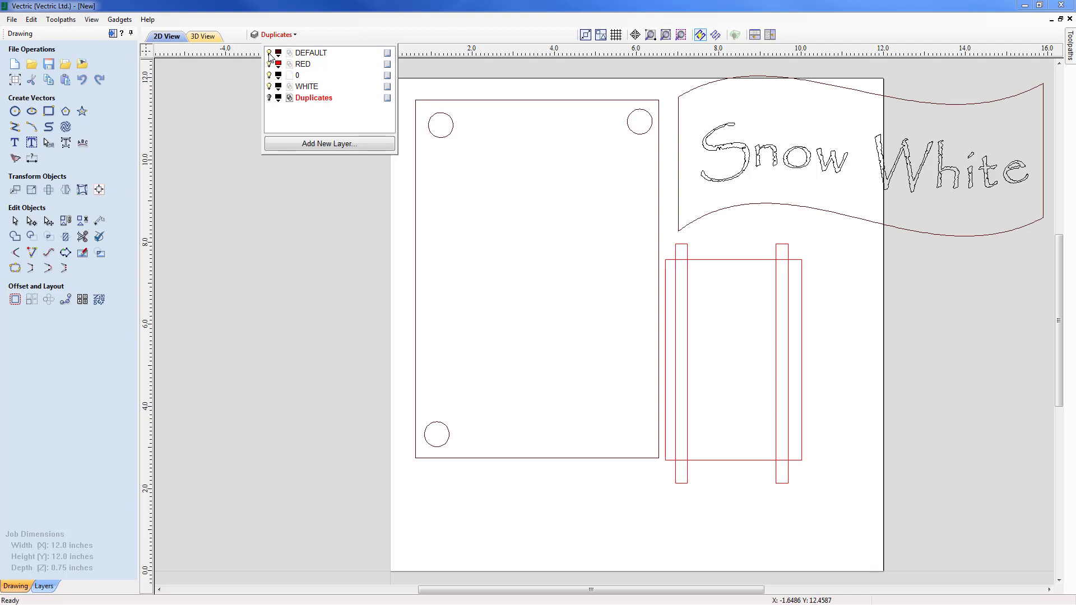
pyautogui.click(269, 53)
pyautogui.click(269, 64)
pyautogui.click(269, 76)
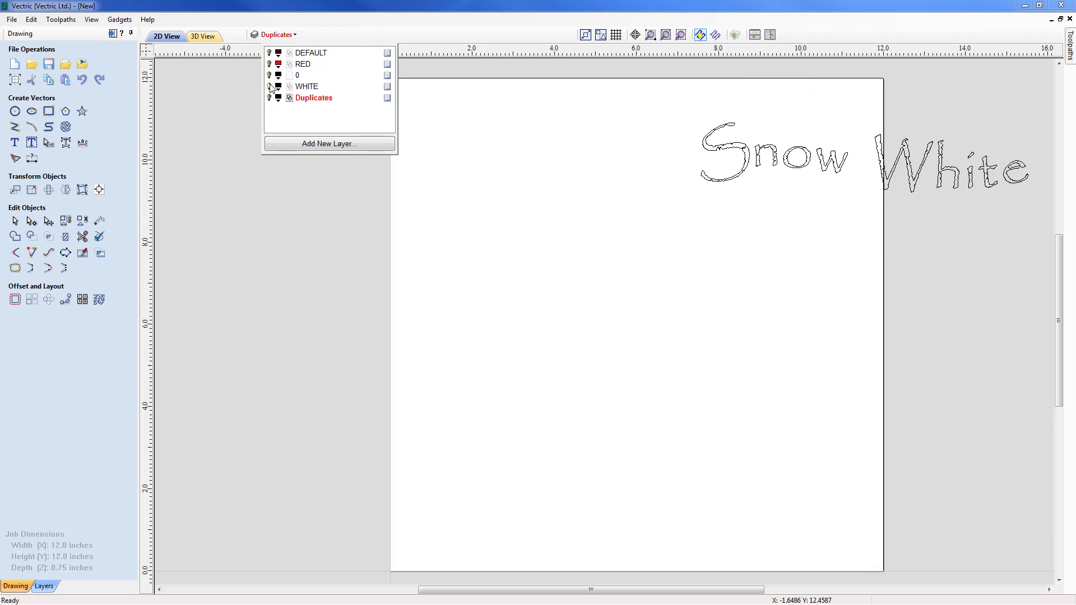
pyautogui.click(269, 86)
pyautogui.click(269, 98)
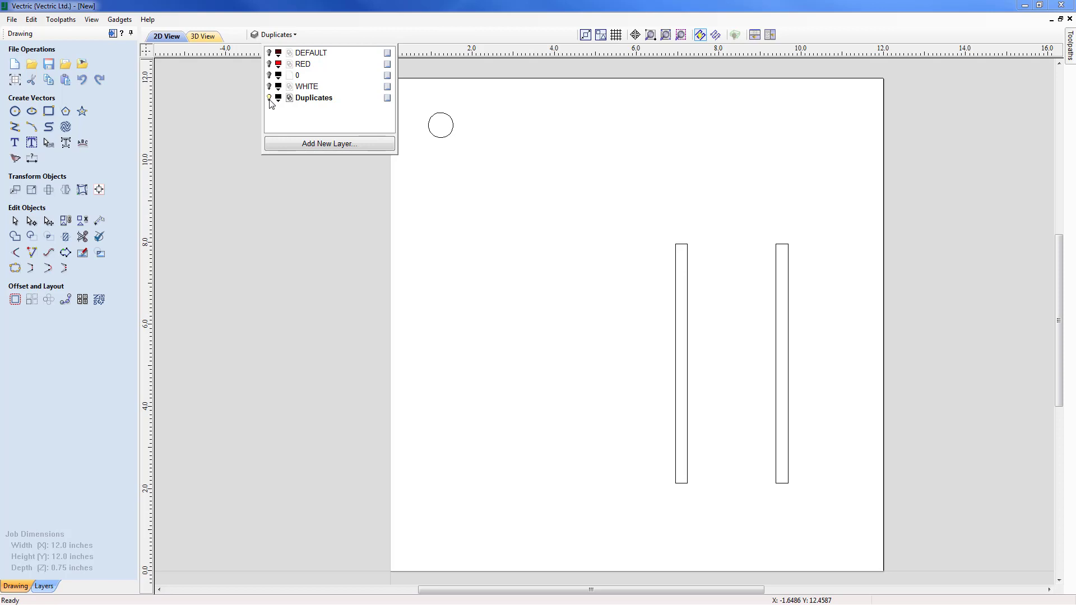
# - Hide the Duplicates layer and show the WHITE, 0, RED and DEFAULT layers
pyautogui.click(269, 98)
pyautogui.click(269, 86)
pyautogui.click(269, 76)
pyautogui.click(269, 64)
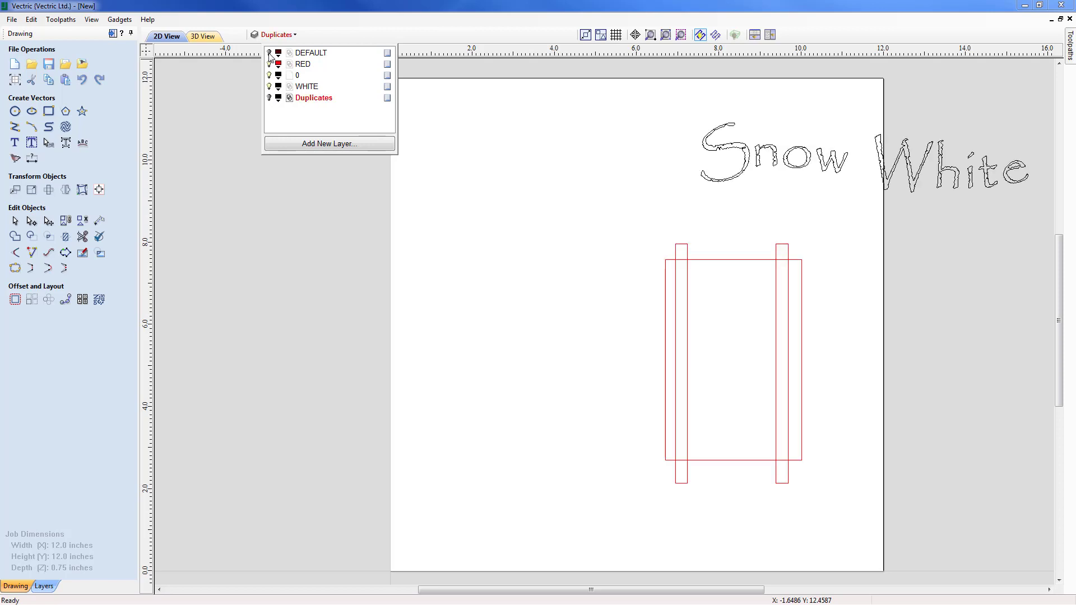
pyautogui.click(269, 53)
pyautogui.click(301, 168)
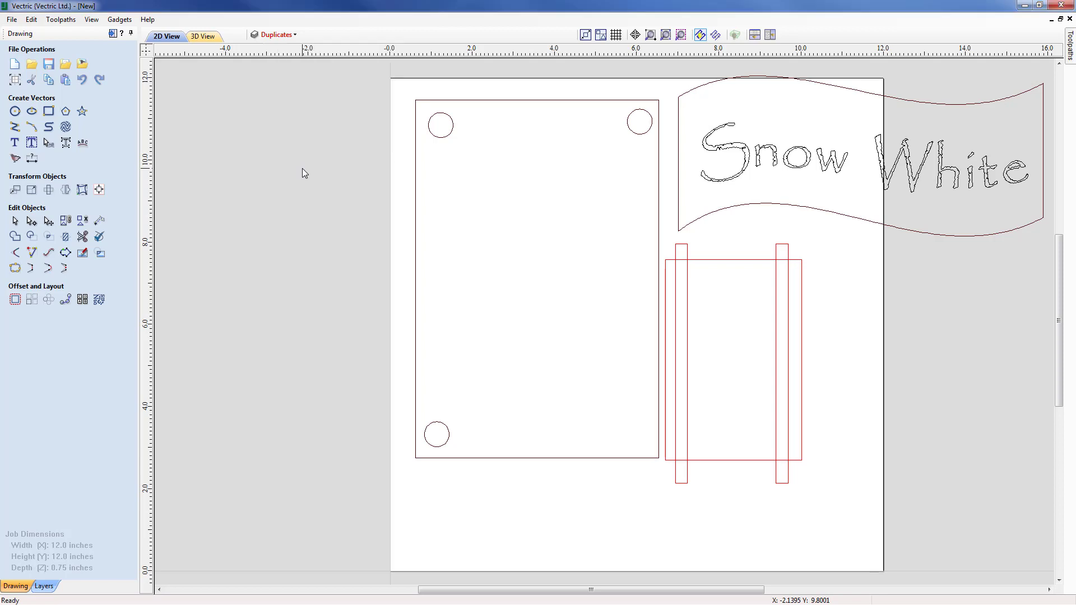
# - Check the two tall narrow red rectangles by selecting each one individually, and deselect them
pyautogui.click(688, 277)
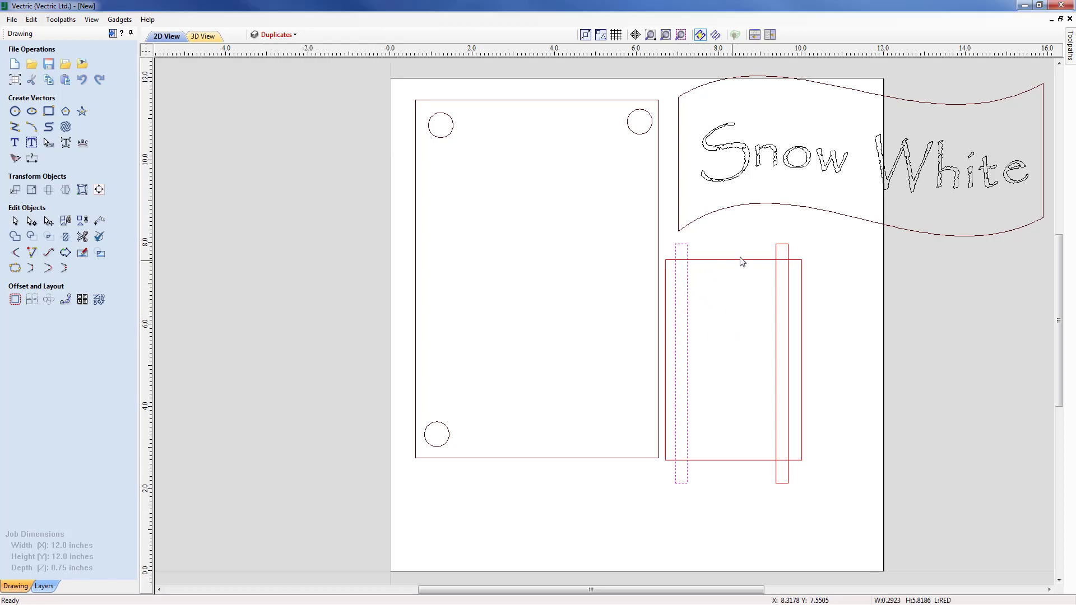
pyautogui.click(780, 253)
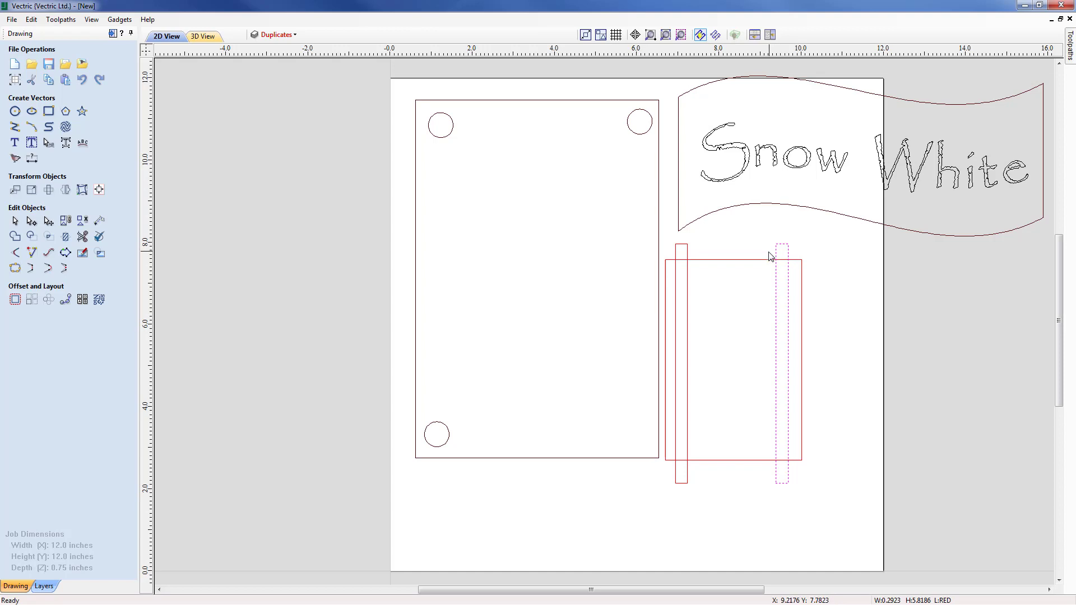
pyautogui.click(749, 276)
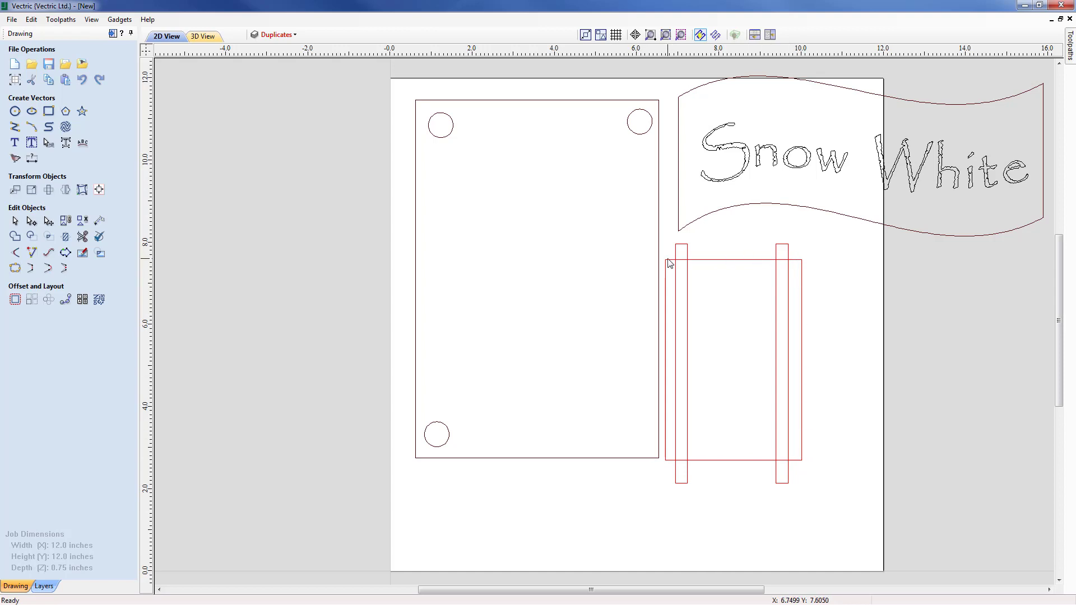
# - Run the Vector Validator again on all visible vectors and close it after examining the marked issues
pyautogui.click(100, 236)
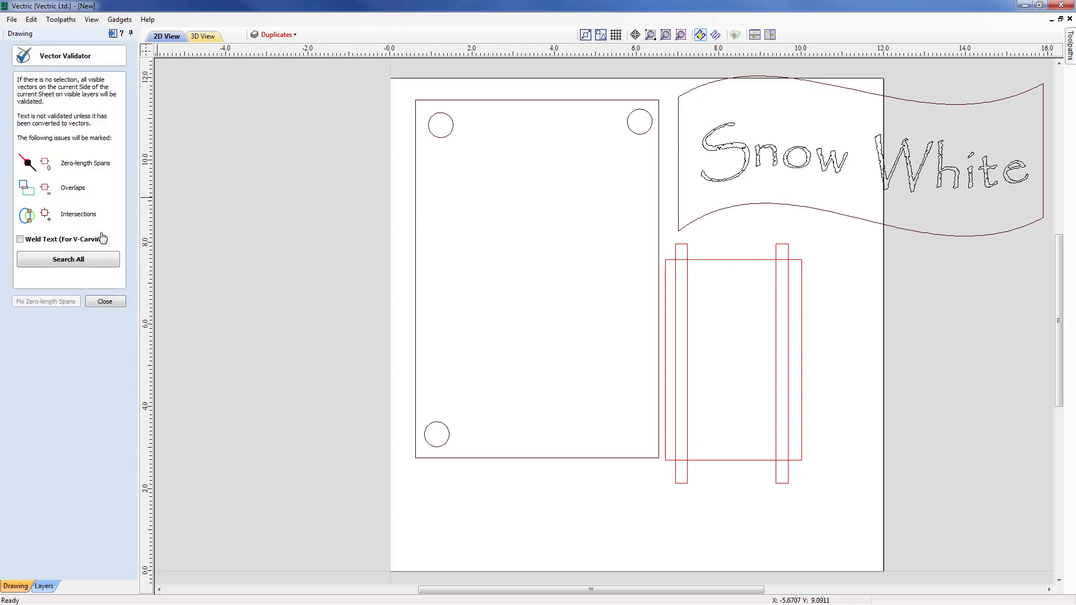
pyautogui.click(96, 261)
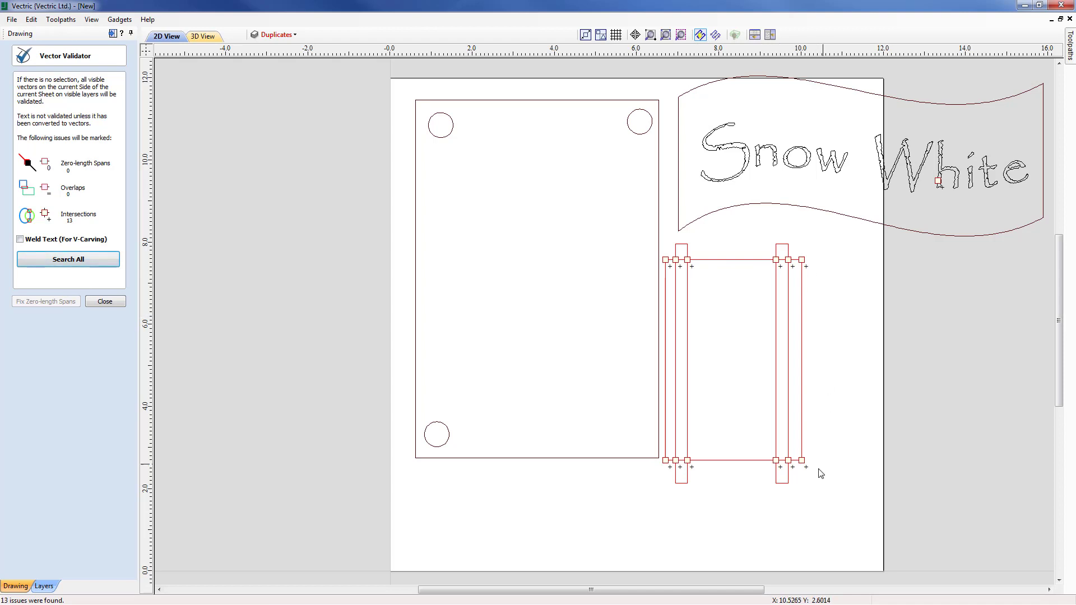
pyautogui.click(110, 303)
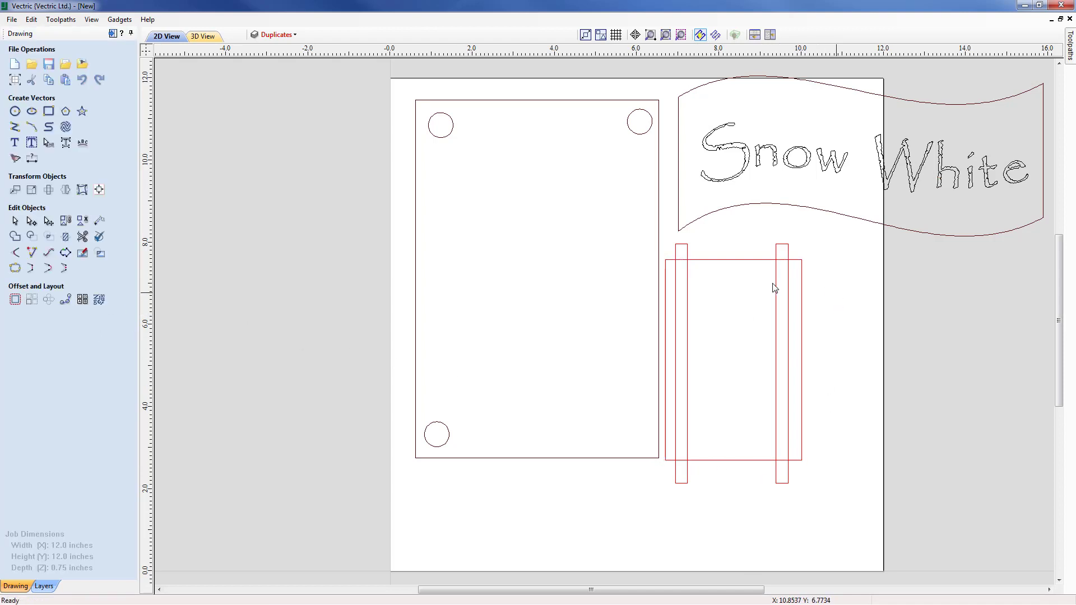
# - Join the four separate sides of the wide red rectangle crossing the two narrow ones into one closed vector
pyautogui.click(803, 295)
pyautogui.click(767, 460)
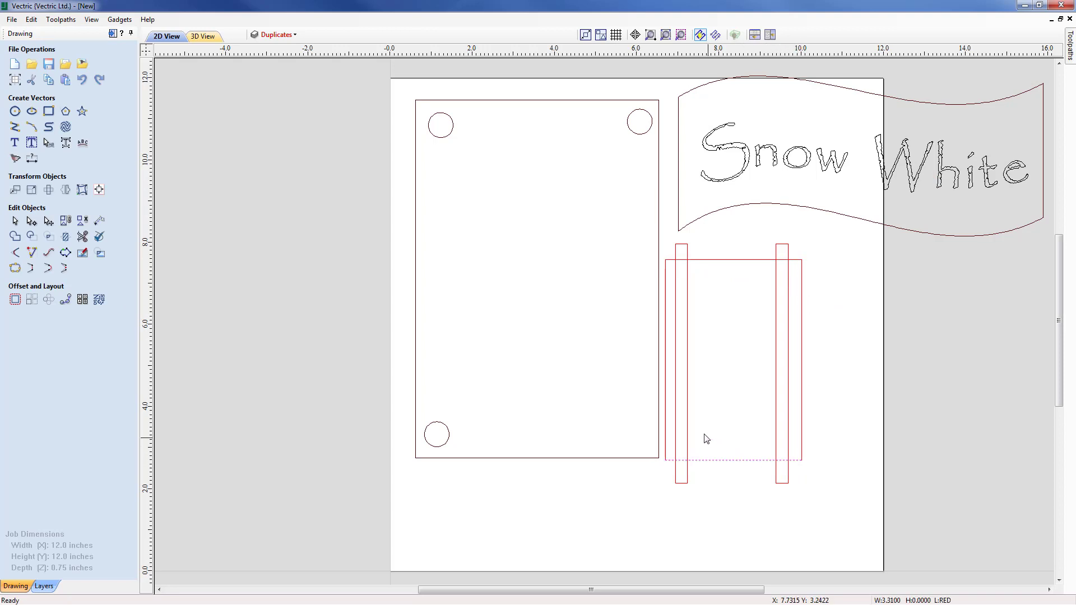
pyautogui.click(666, 399)
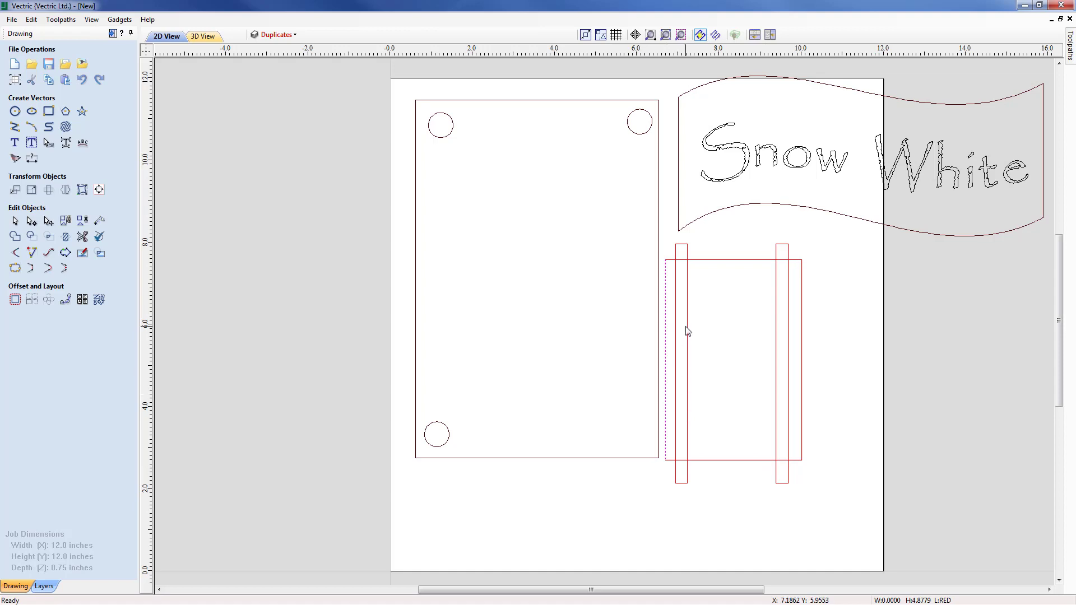
pyautogui.keyDown('shift'); pyautogui.click(759, 260); pyautogui.keyUp('shift')
pyautogui.keyDown('shift'); pyautogui.click(801, 289); pyautogui.keyUp('shift')
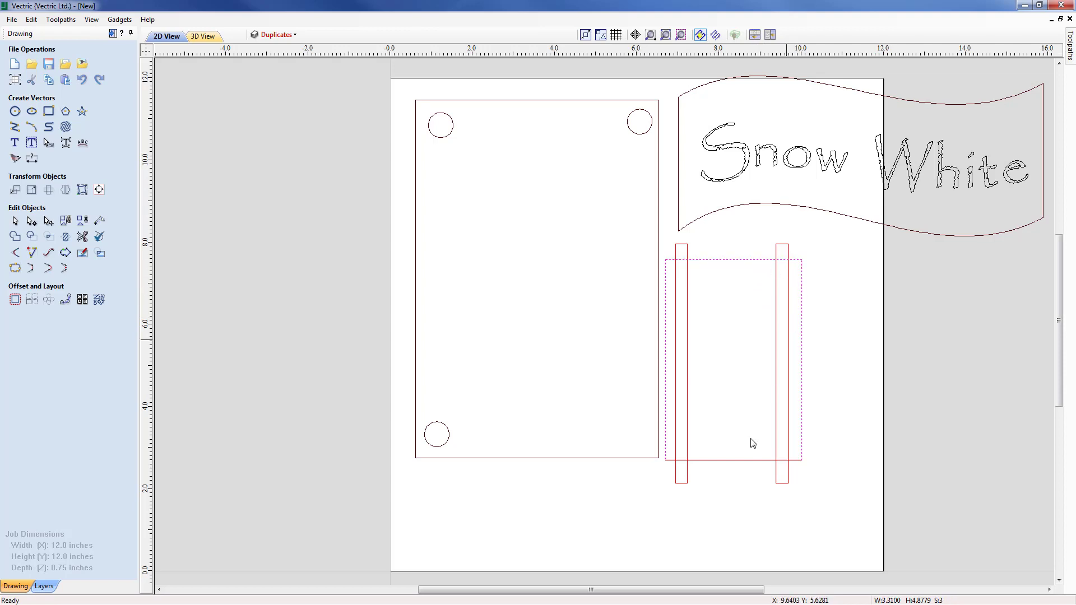
pyautogui.keyDown('shift'); pyautogui.click(736, 460); pyautogui.keyUp('shift')
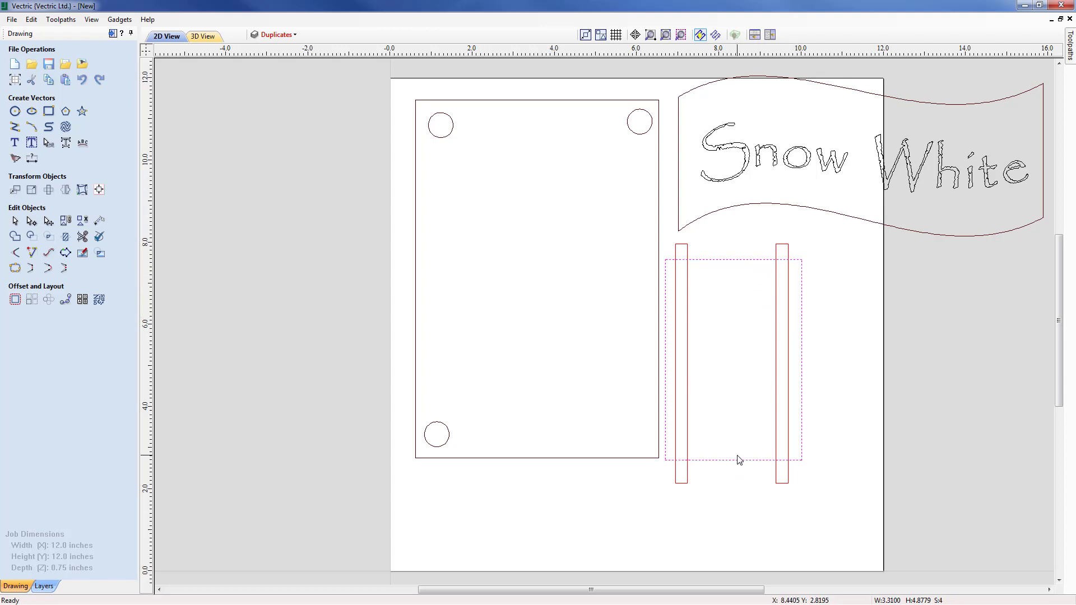
pyautogui.click(15, 269)
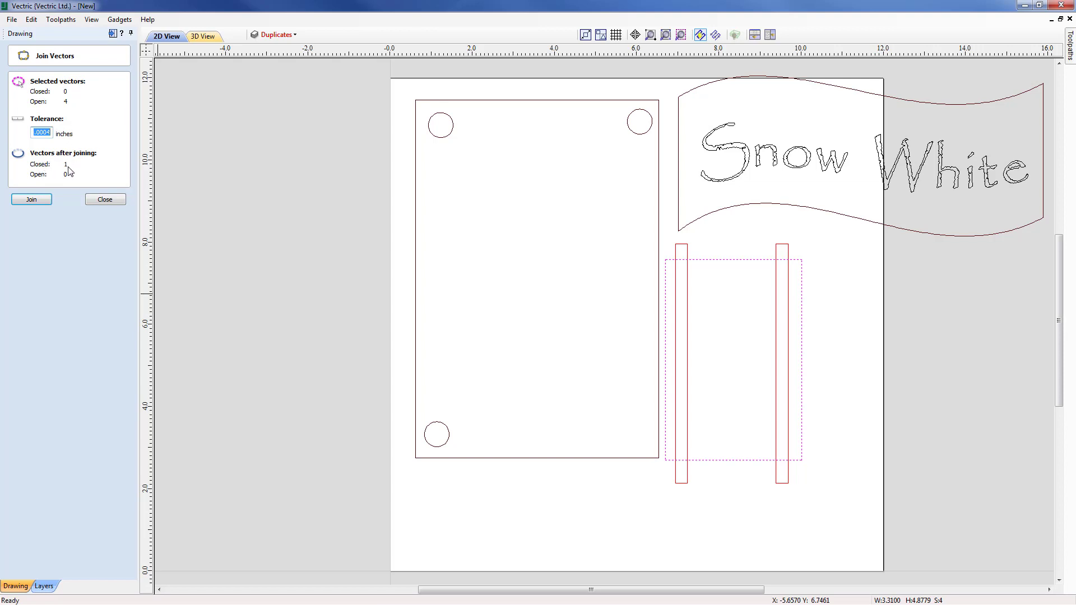
pyautogui.click(31, 201)
pyautogui.click(116, 200)
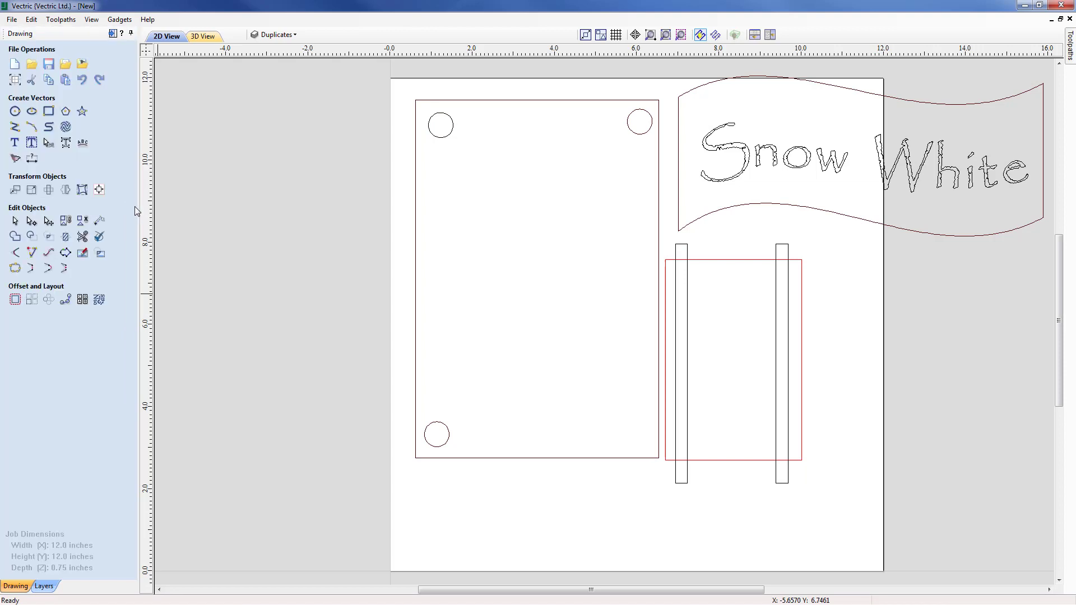
pyautogui.click(720, 260)
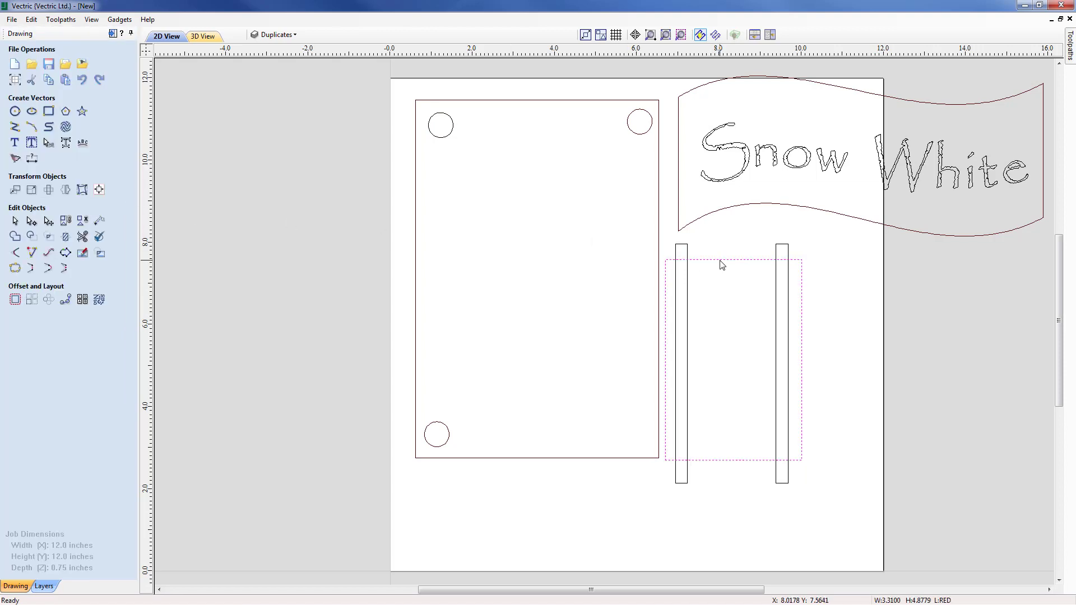
pyautogui.click(359, 227)
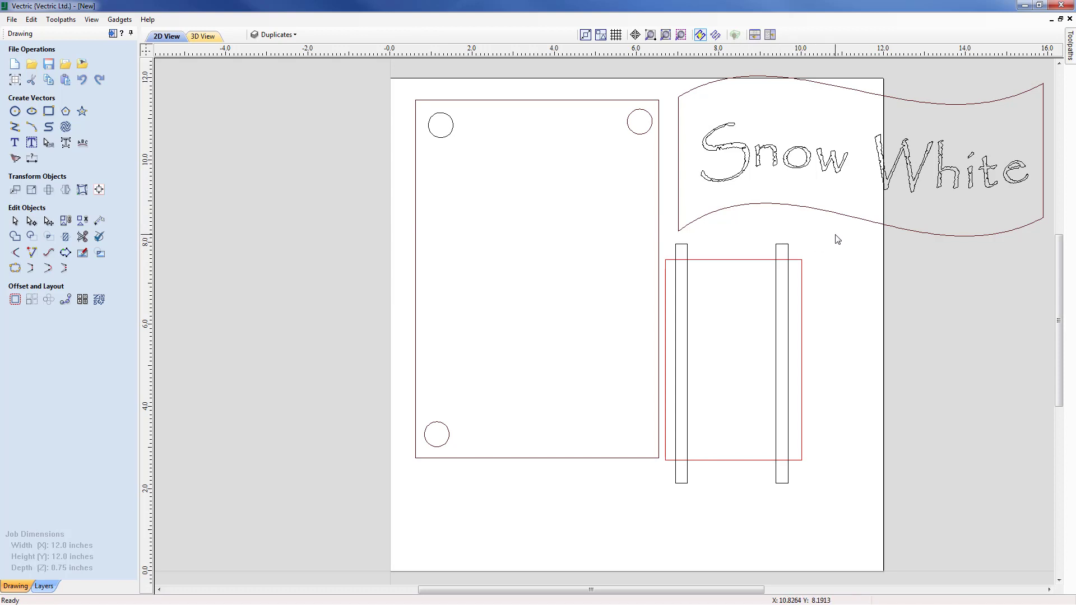
# - Inspect the nodes of the letter S in the Snow White lettering up close
pyautogui.click(745, 173)
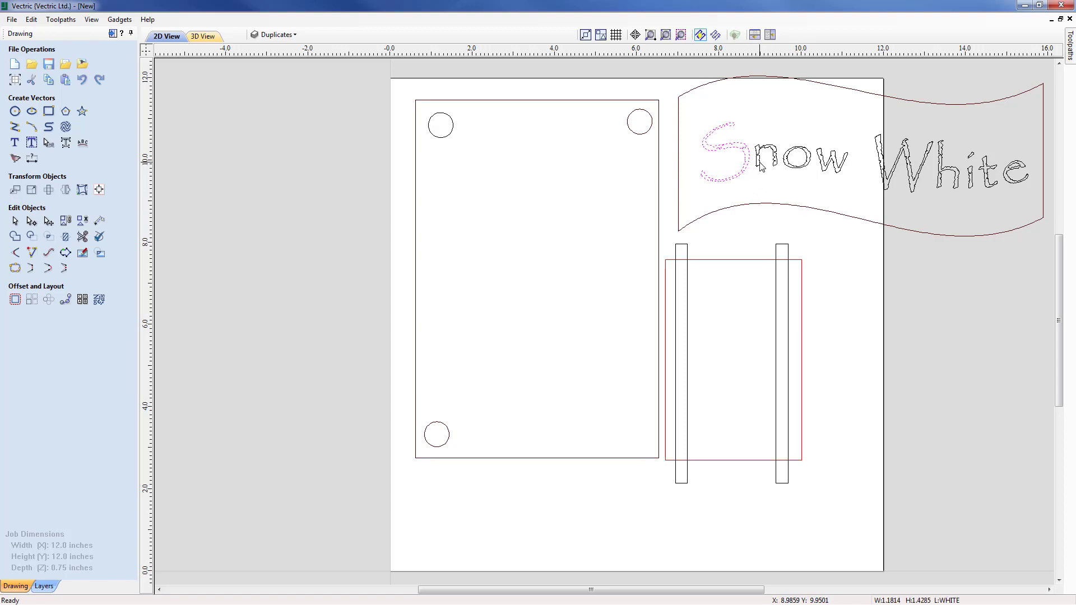
pyautogui.press('n')
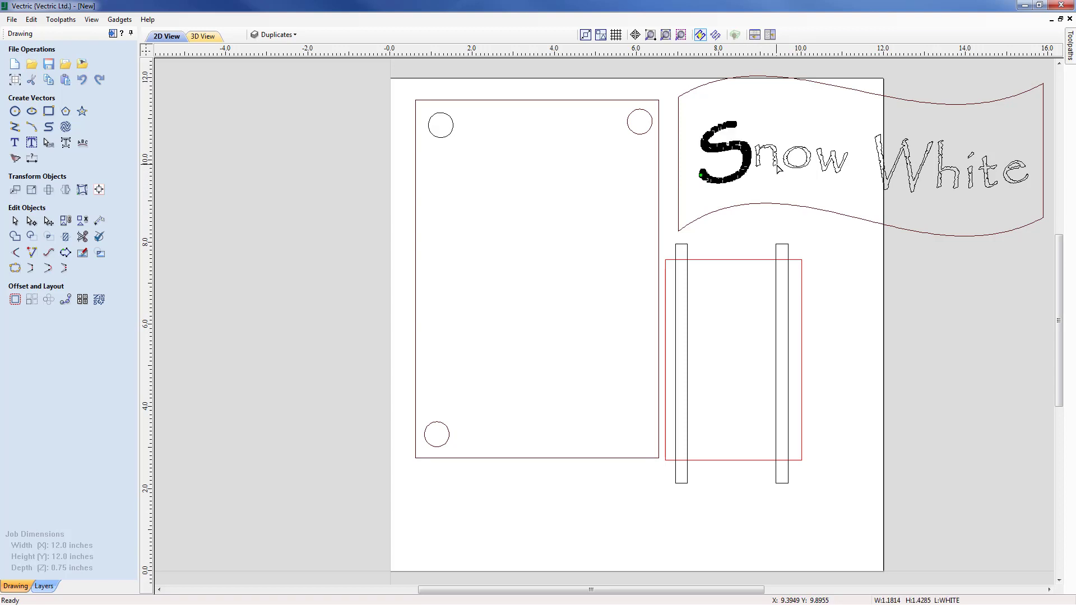
pyautogui.scroll(3, 778, 168)
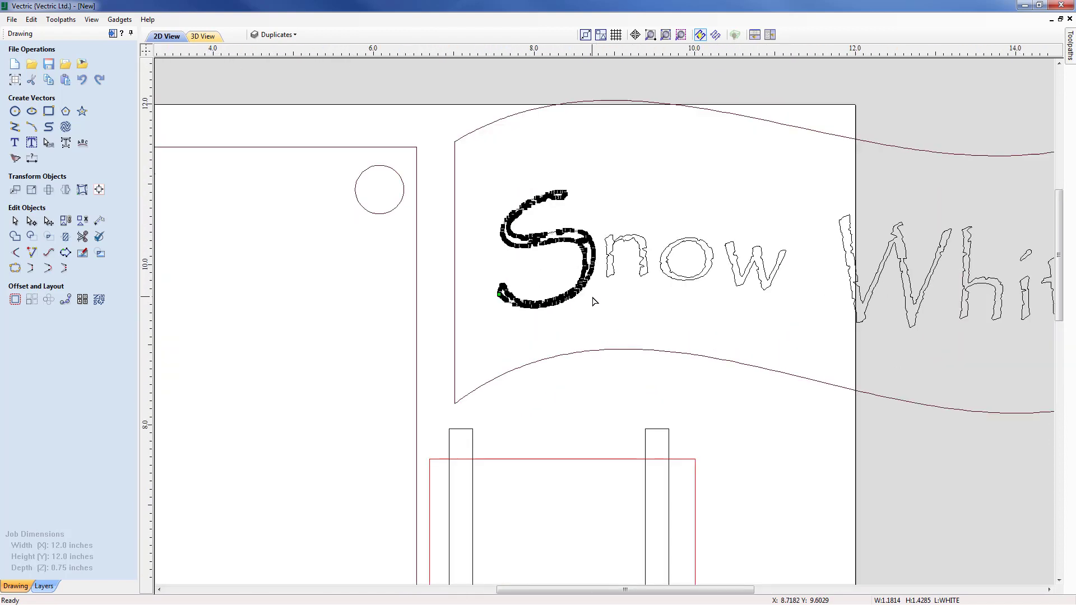
pyautogui.scroll(5, 595, 302)
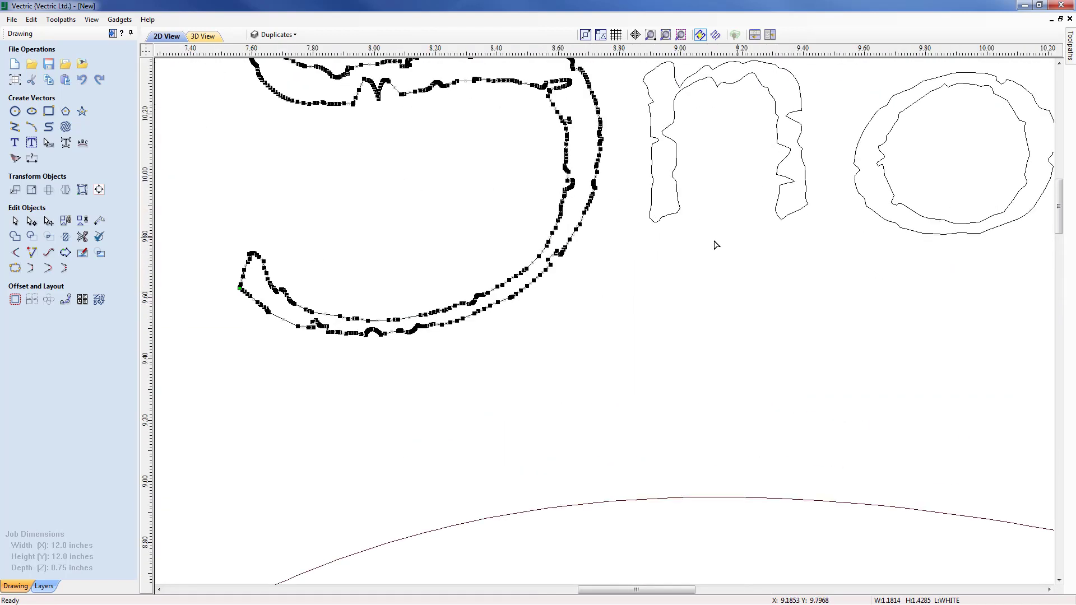
pyautogui.scroll(-2, 668, 247)
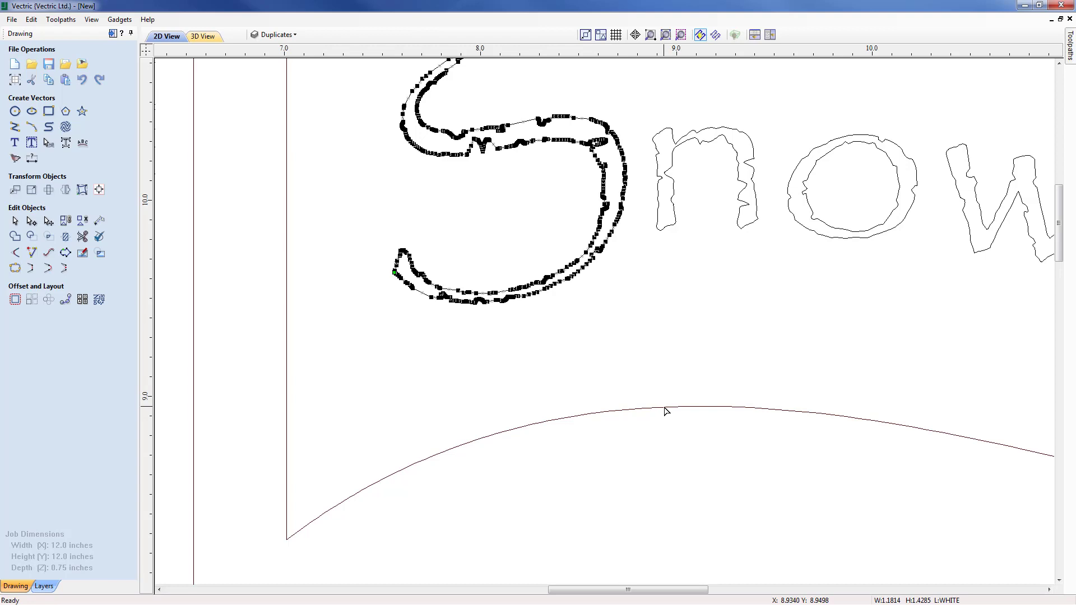
# - Fit Bezier curves to the wavy banner outline around Snow White with a 0.001 inch tolerance, replacing the selected vector
pyautogui.click(666, 412)
pyautogui.scroll(-4, 667, 355)
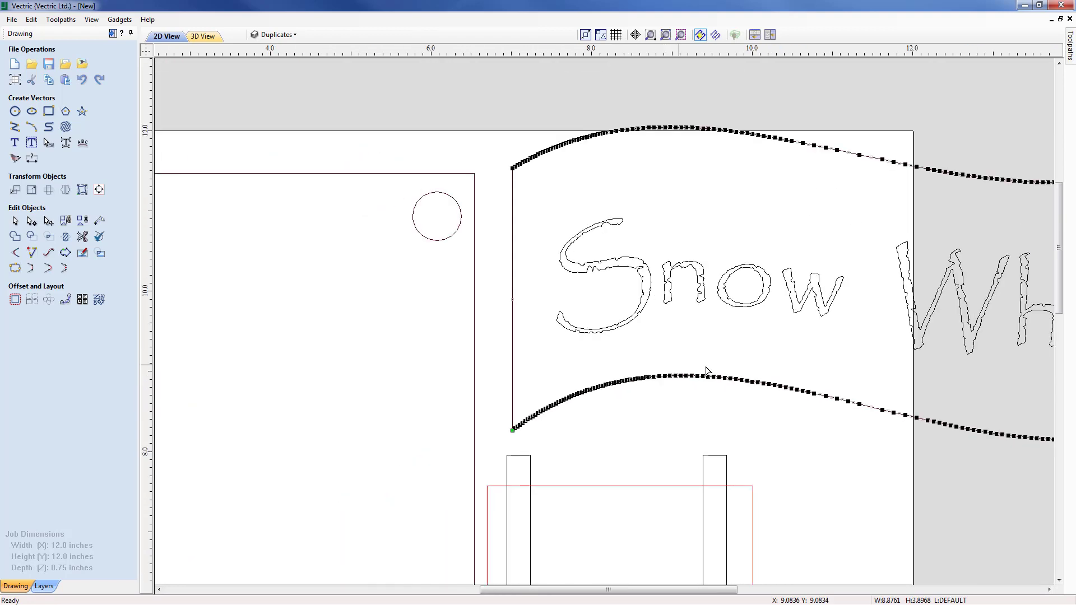
pyautogui.moveTo(752, 368); pyautogui.dragTo(620, 365, button='middle')
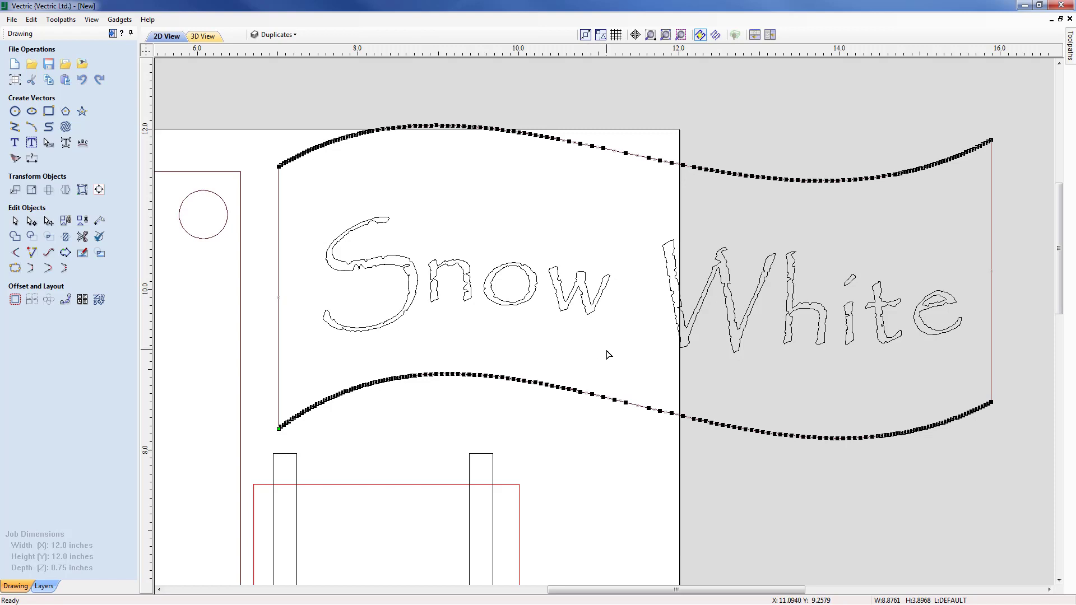
pyautogui.click(48, 256)
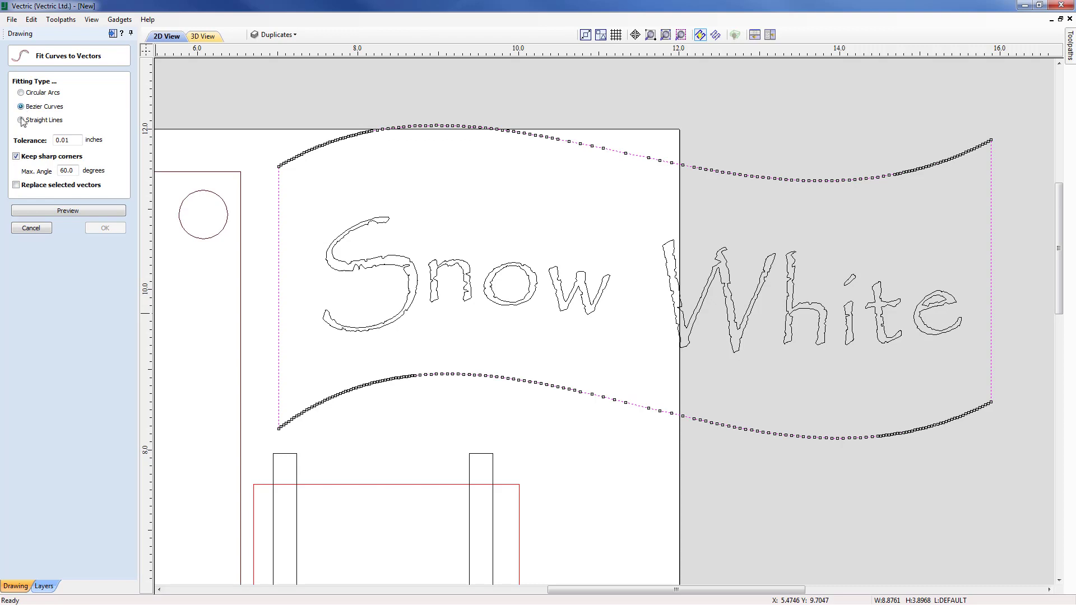
pyautogui.click(76, 141)
pyautogui.write('01')
pyautogui.click(77, 211)
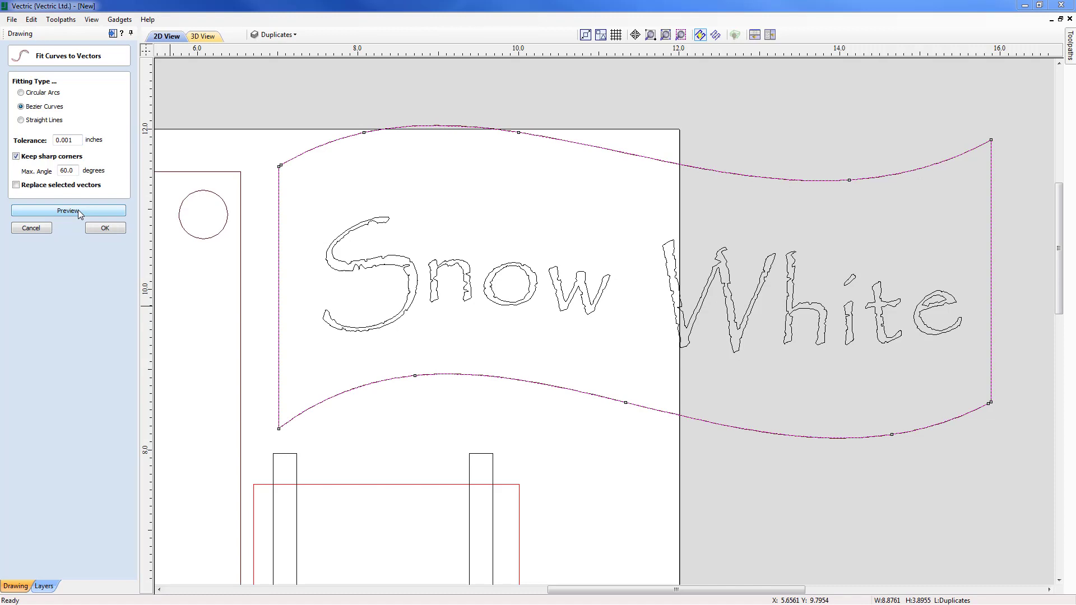
pyautogui.click(17, 185)
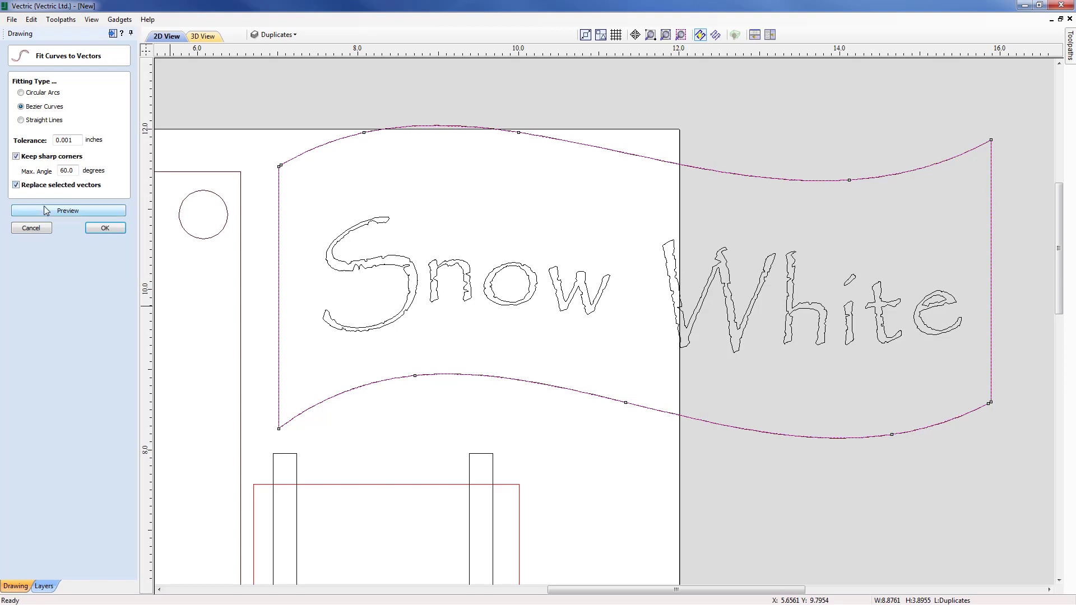
pyautogui.click(49, 211)
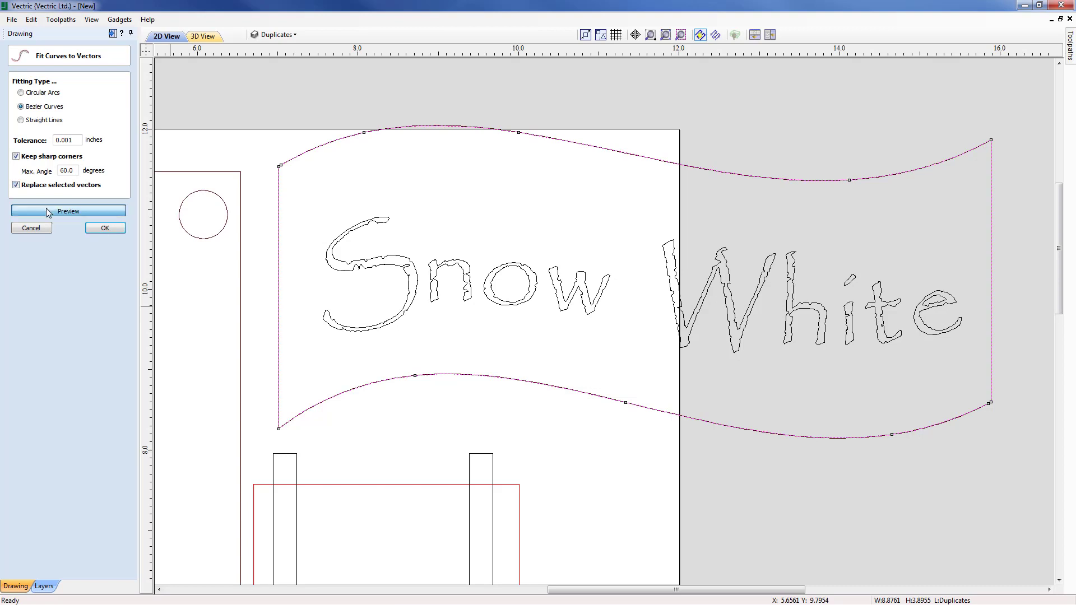
pyautogui.click(98, 226)
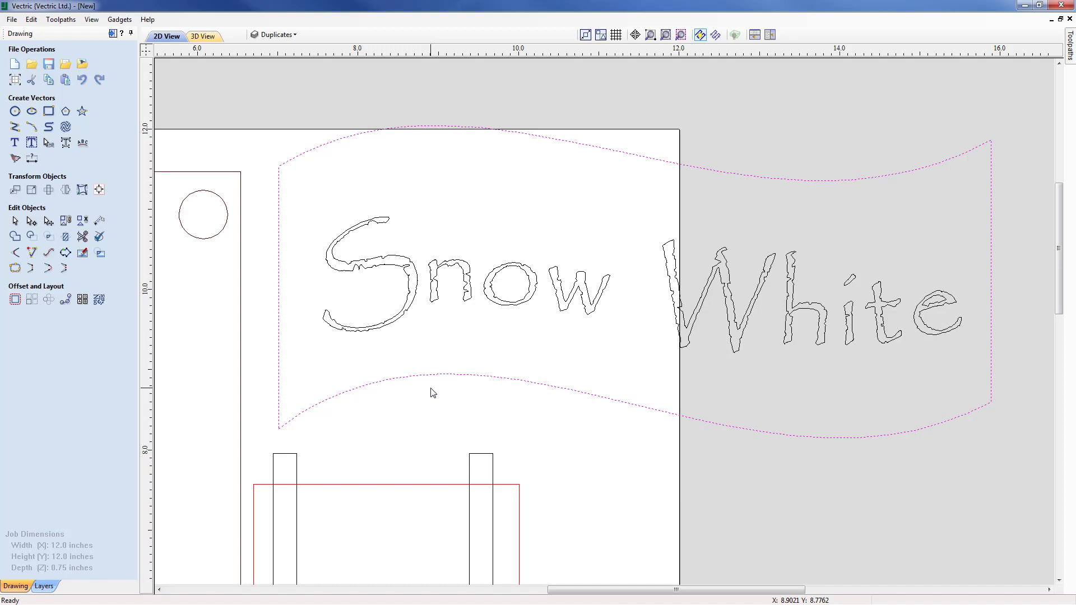
# - Inspect the nodes of the refitted banner outline, and deselect it with the whole job in view
pyautogui.press('n')
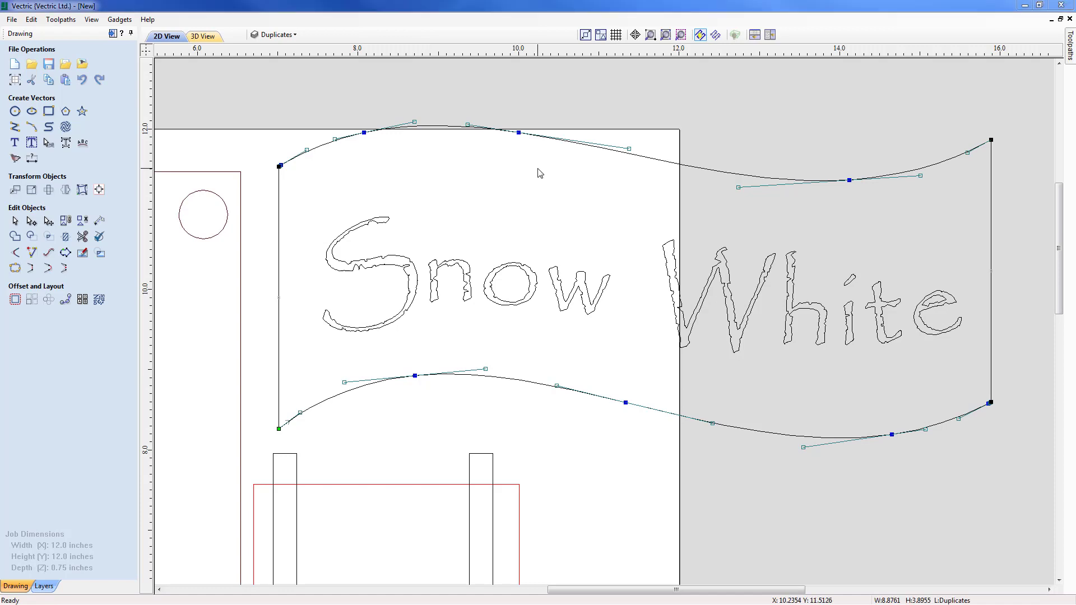
pyautogui.click(666, 34)
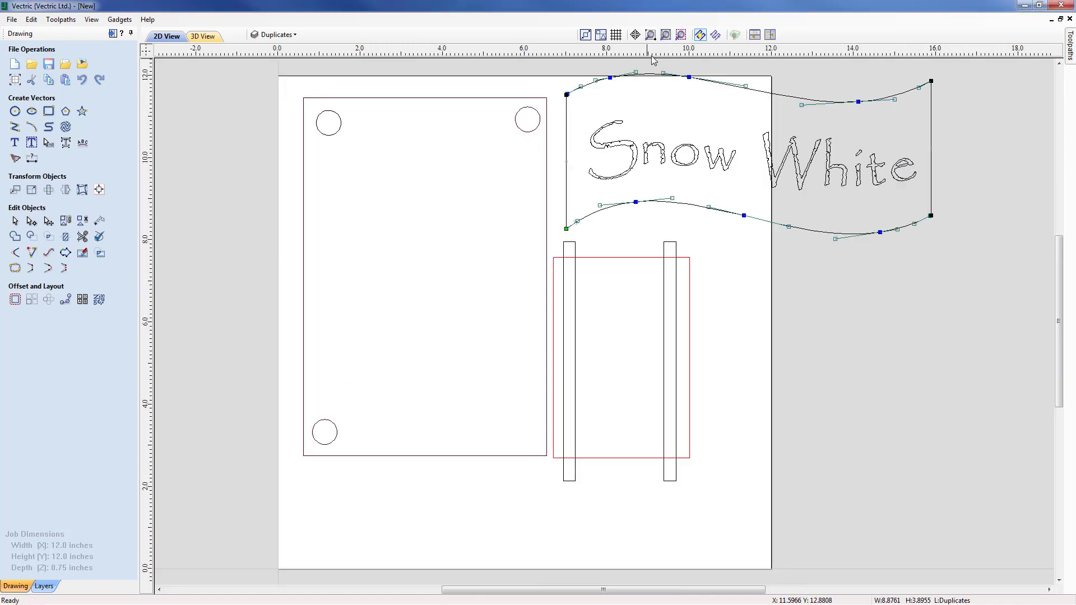
pyautogui.click(581, 74)
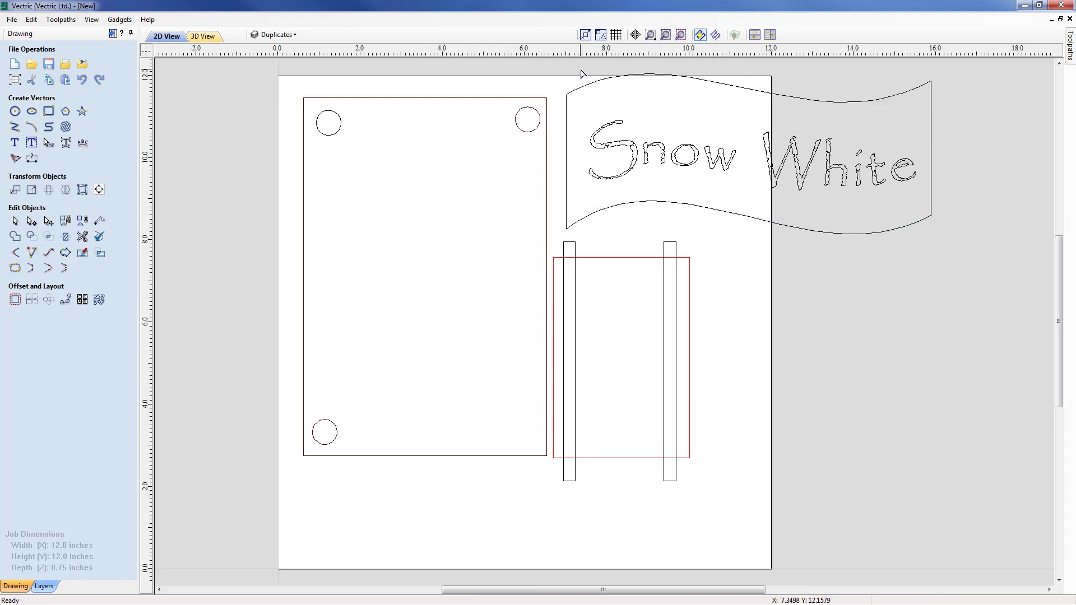